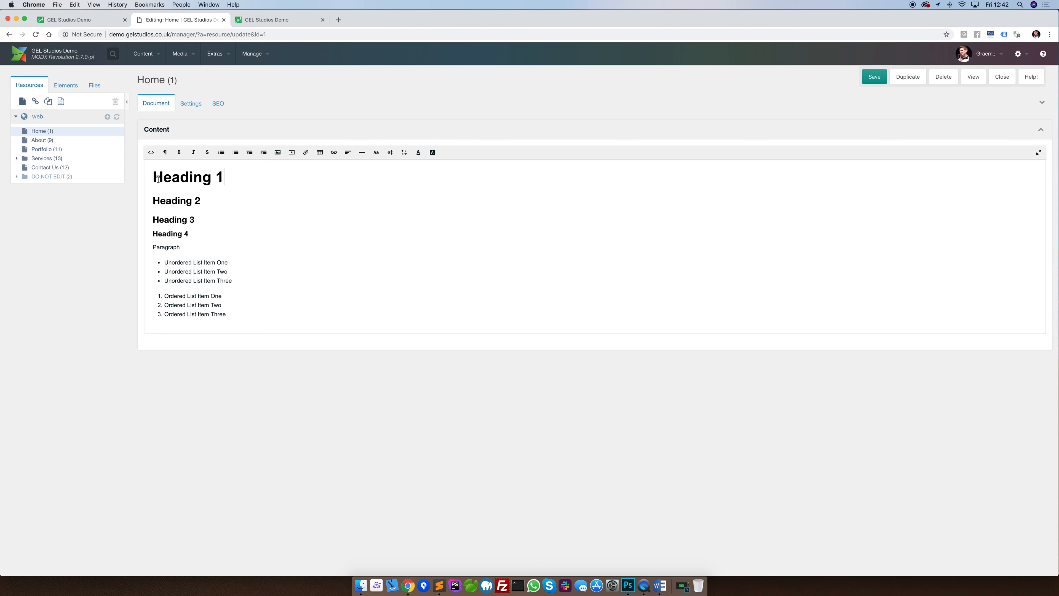
# Step: Select the Heading 1 text and look through the available paragraph formats, including Header 1 to Header 4
pyautogui.moveTo(153, 178); pyautogui.dragTo(224, 178)
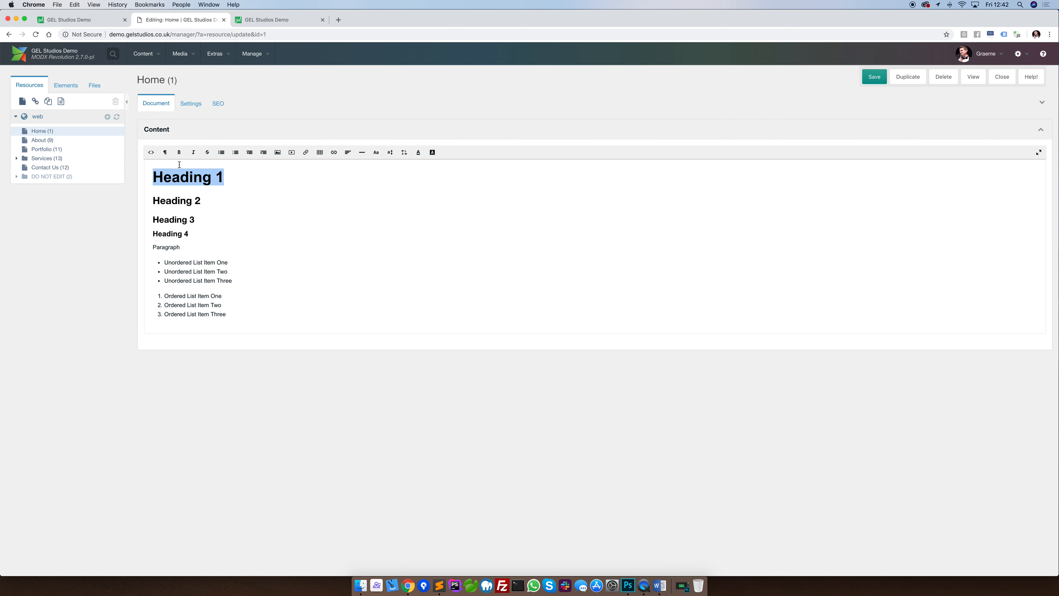
pyautogui.click(165, 153)
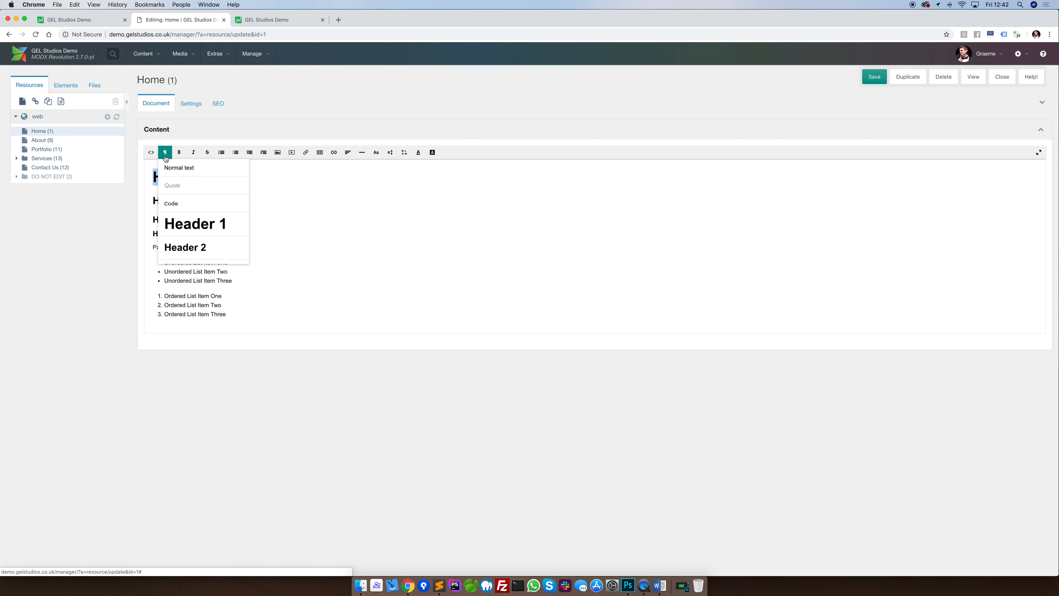
pyautogui.scroll(-2, 202, 208)
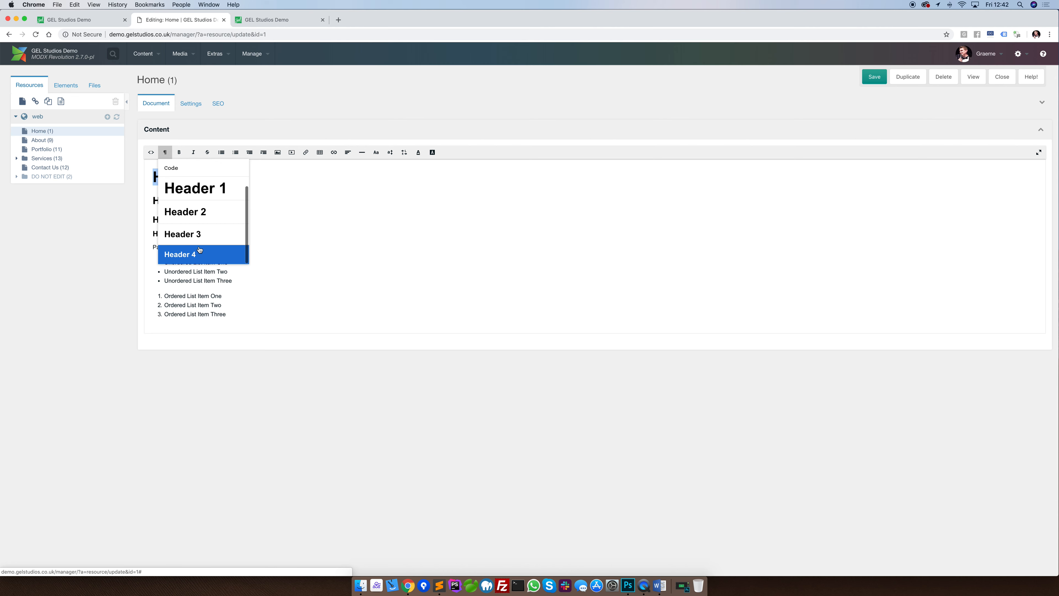
pyautogui.scroll(3, 204, 234)
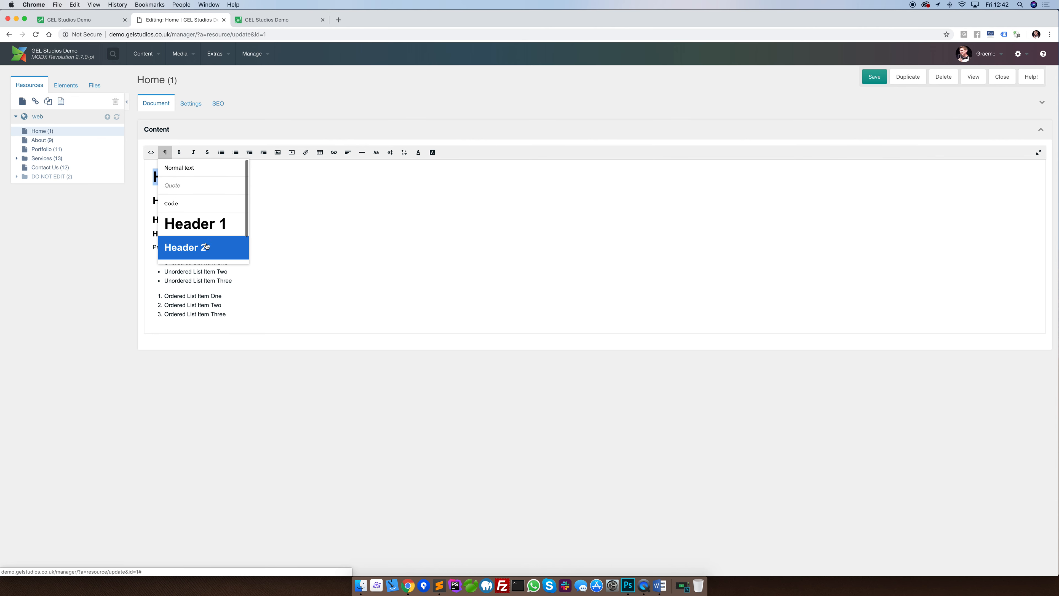
pyautogui.scroll(-2, 206, 244)
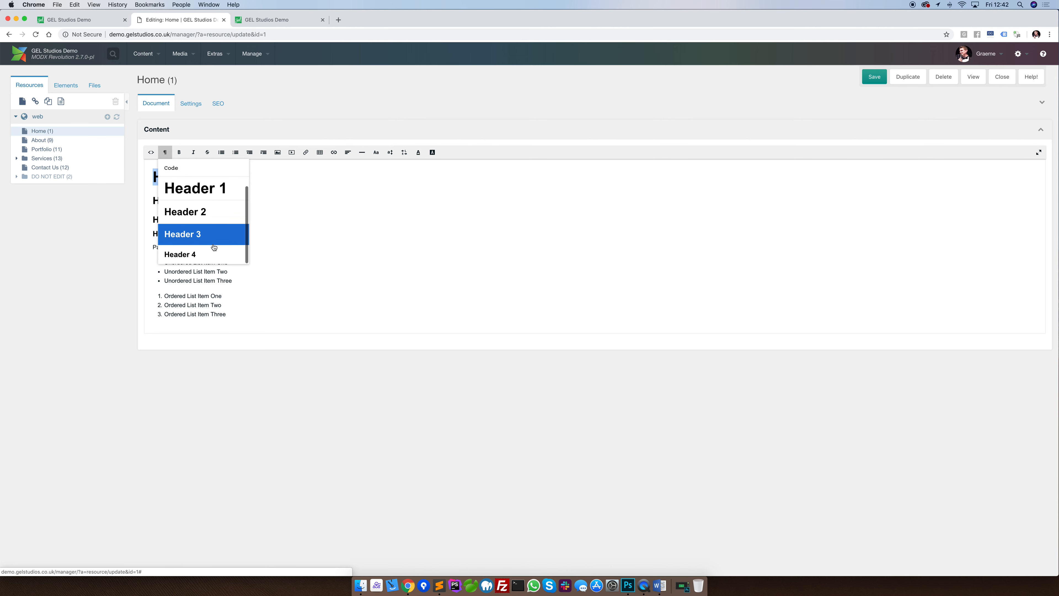
pyautogui.click(275, 229)
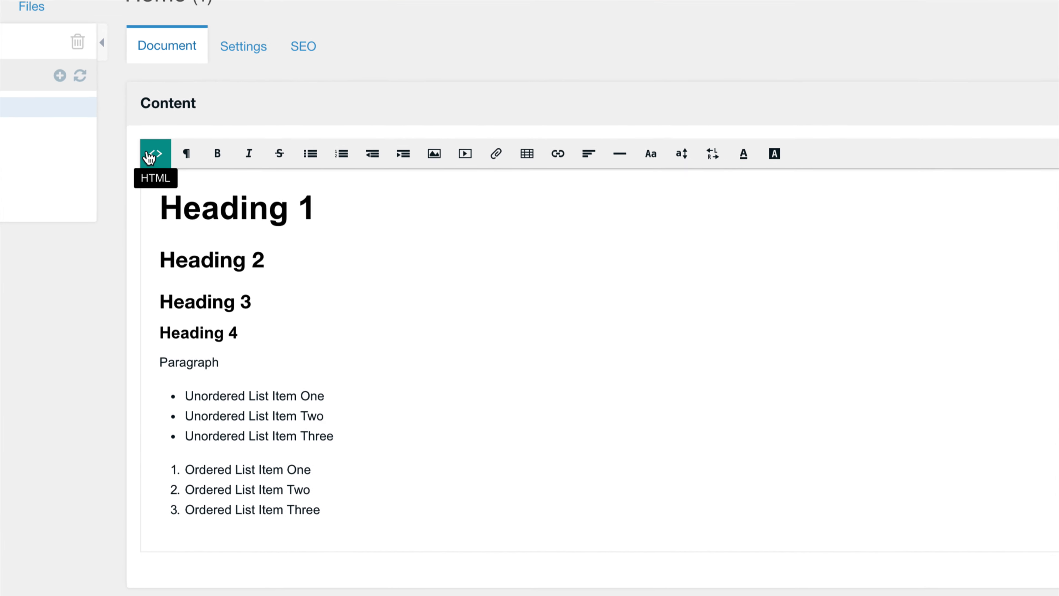
# Step: View the page content's HTML source, return to the visual view and browse the paragraph formats
pyautogui.click(158, 164)
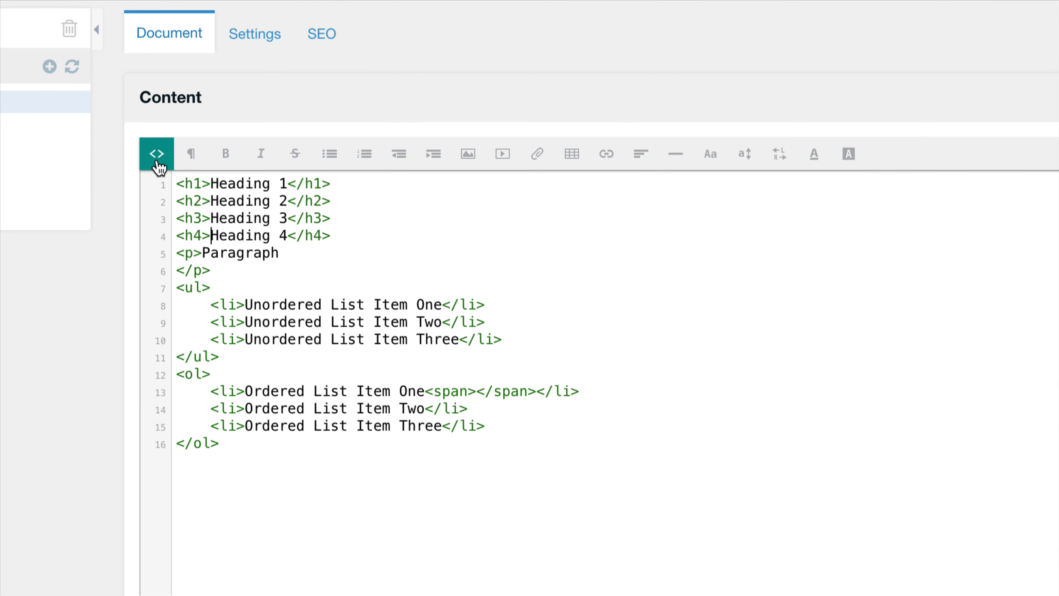
pyautogui.click(158, 164)
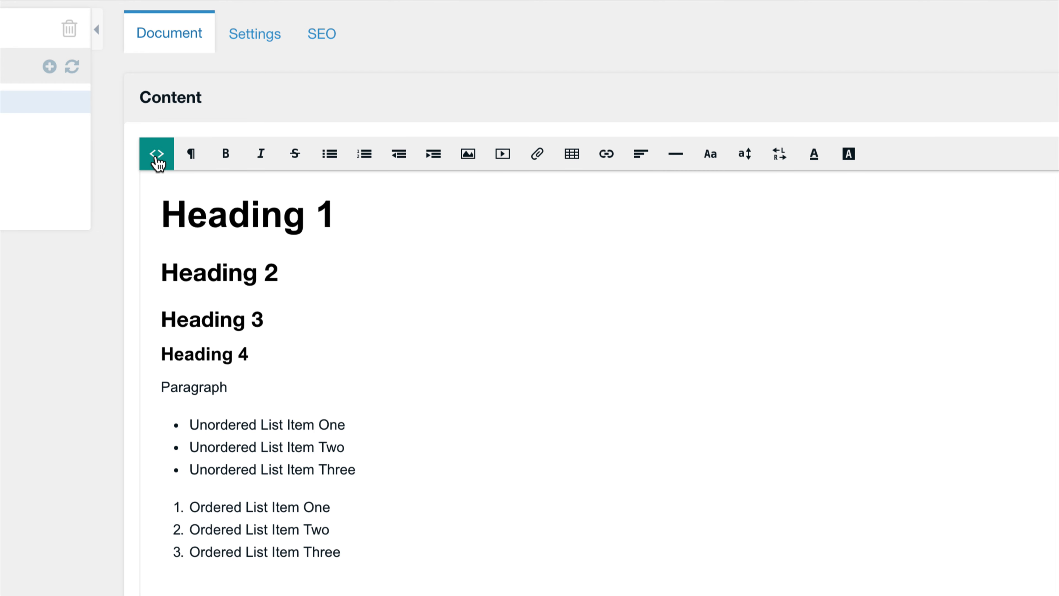
pyautogui.click(189, 162)
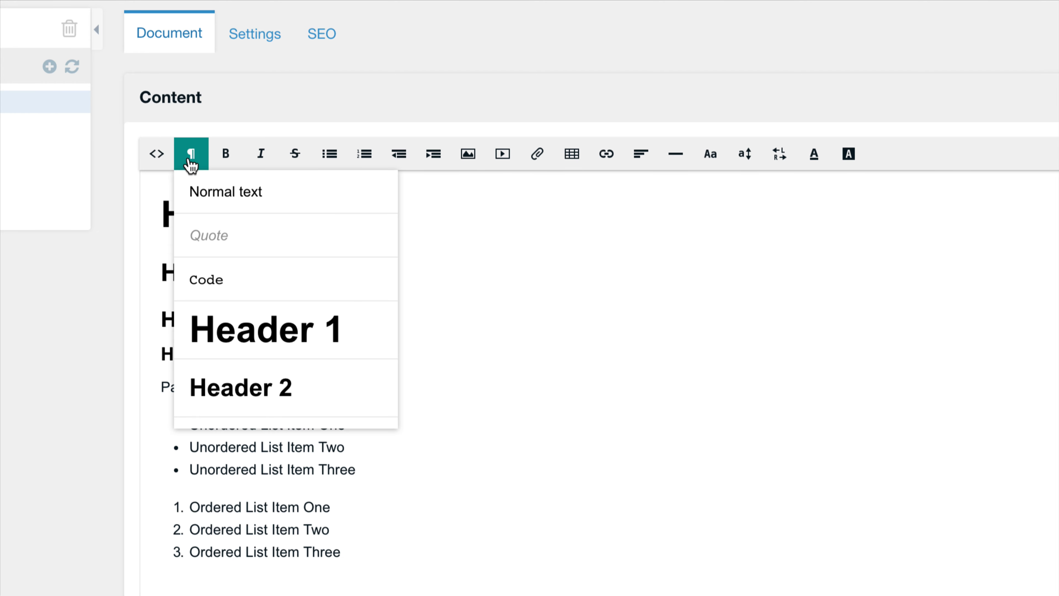
pyautogui.scroll(-2, 232, 230)
pyautogui.scroll(2, 231, 230)
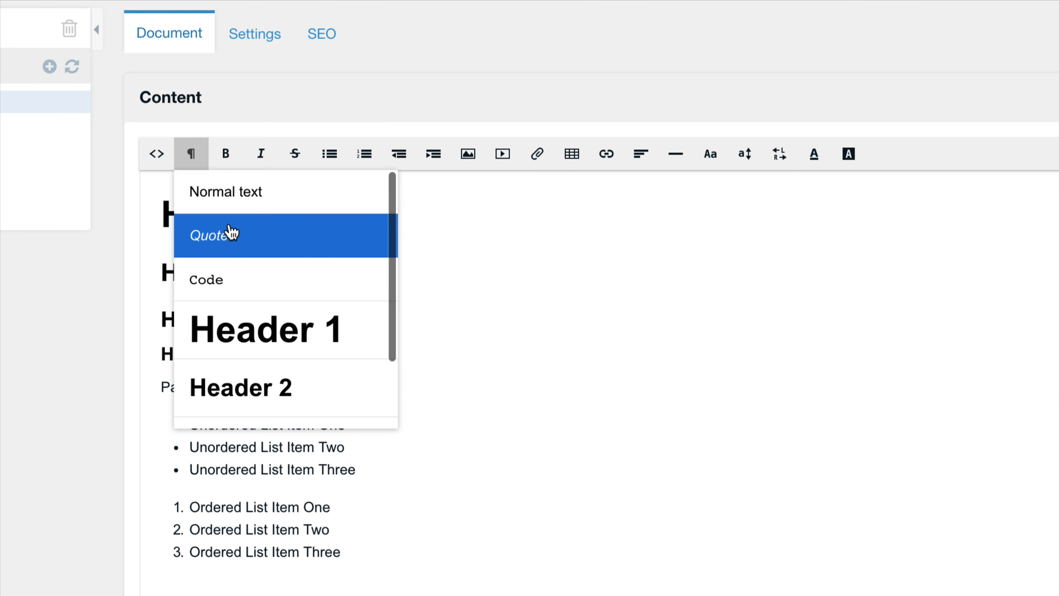
pyautogui.click(194, 161)
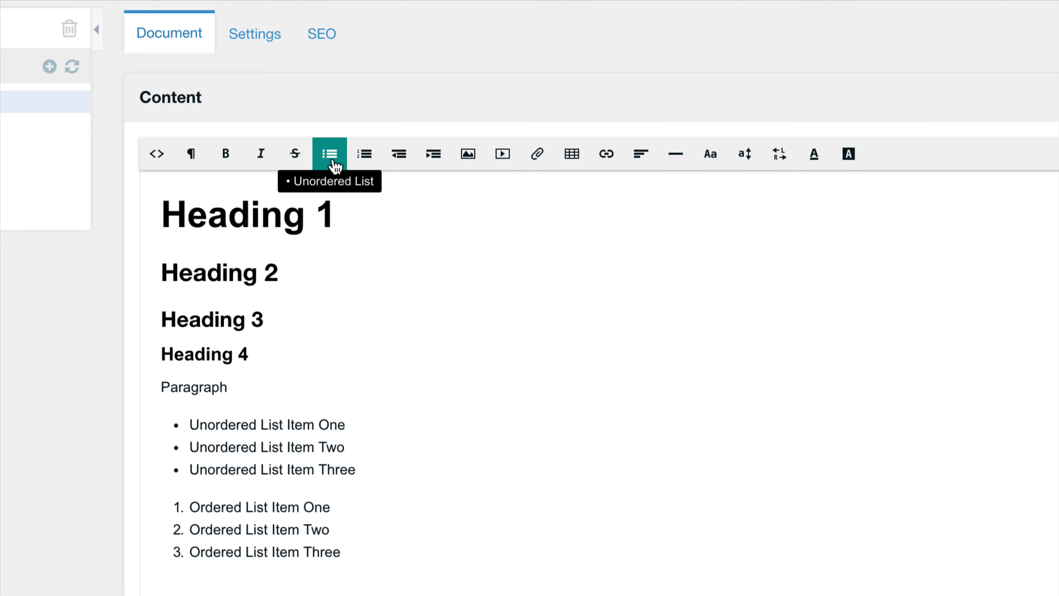
# Step: Highlight the unordered and ordered list items, and inspect the Insert Table row and column settings without inserting a table
pyautogui.moveTo(190, 421); pyautogui.dragTo(355, 470)
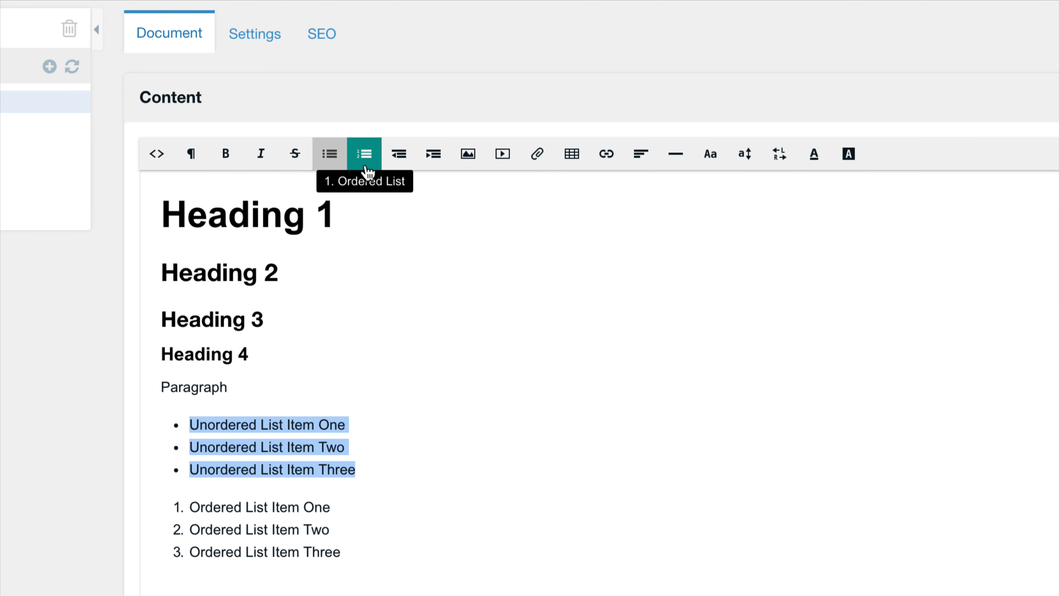
pyautogui.moveTo(197, 498); pyautogui.dragTo(333, 561)
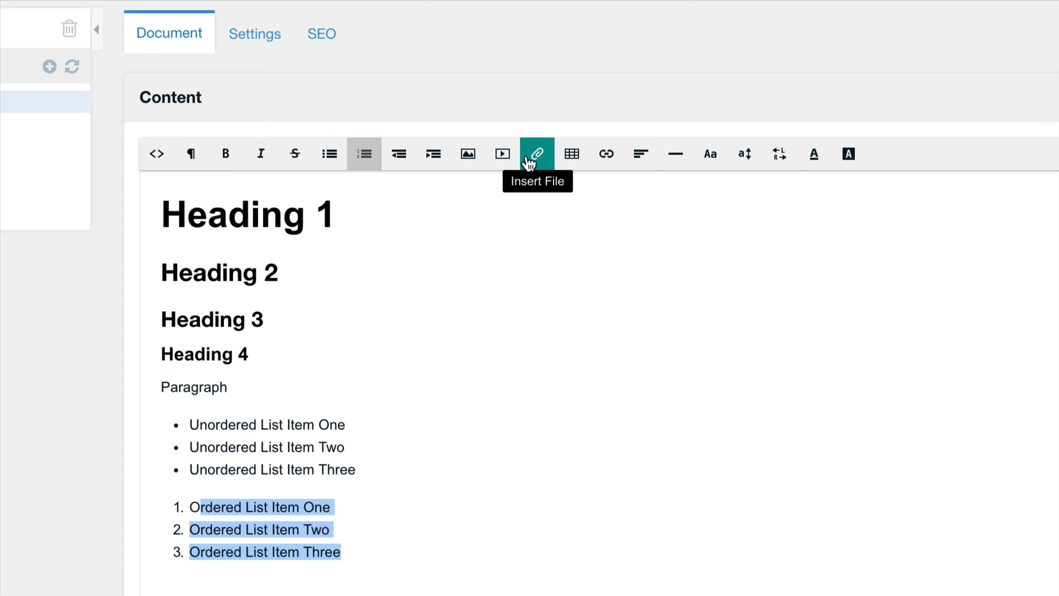
pyautogui.click(571, 163)
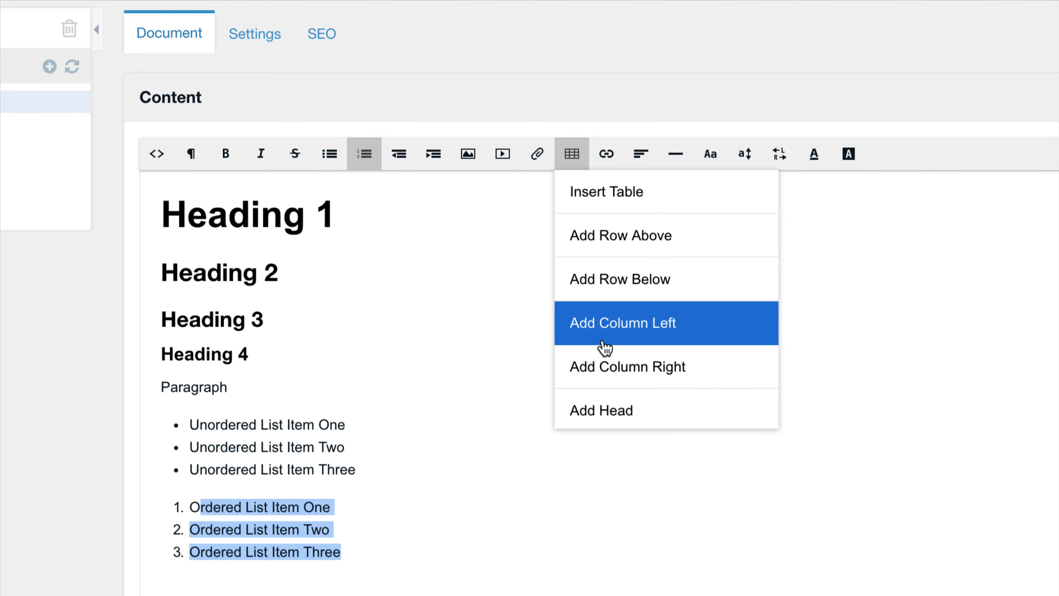
pyautogui.click(609, 212)
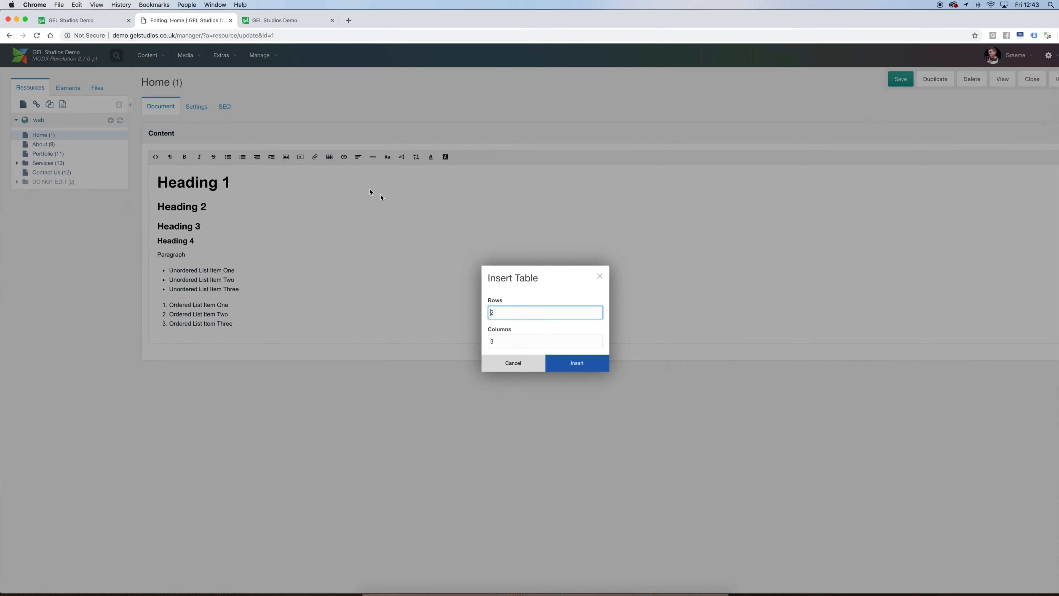
pyautogui.click(499, 353)
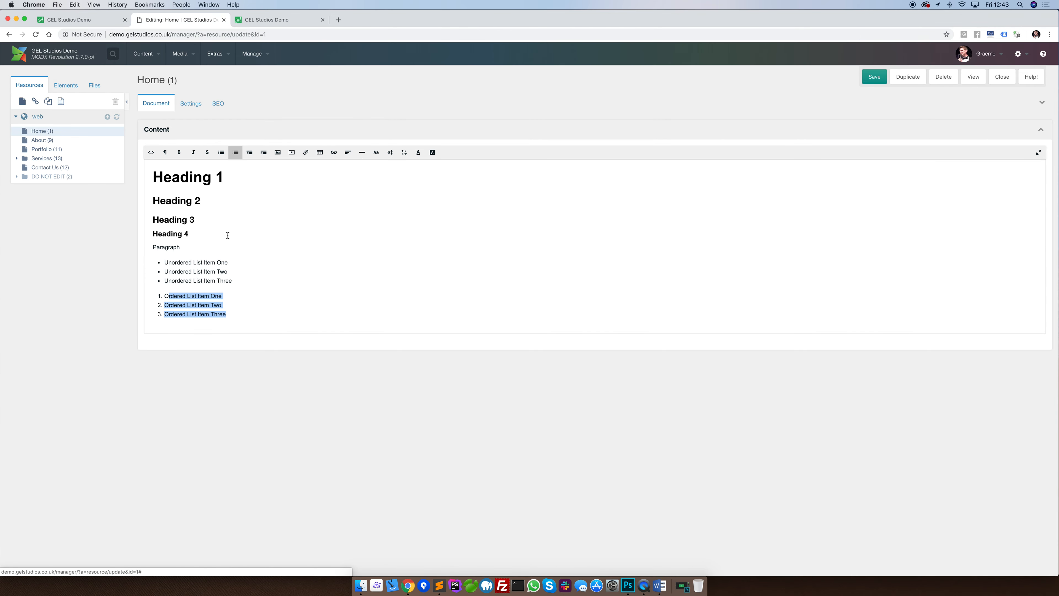
# Step: Try centre and right alignment on Heading 1 through Heading 3, and set them back to left alignment
pyautogui.moveTo(196, 220); pyautogui.dragTo(145, 162)
pyautogui.click(348, 152)
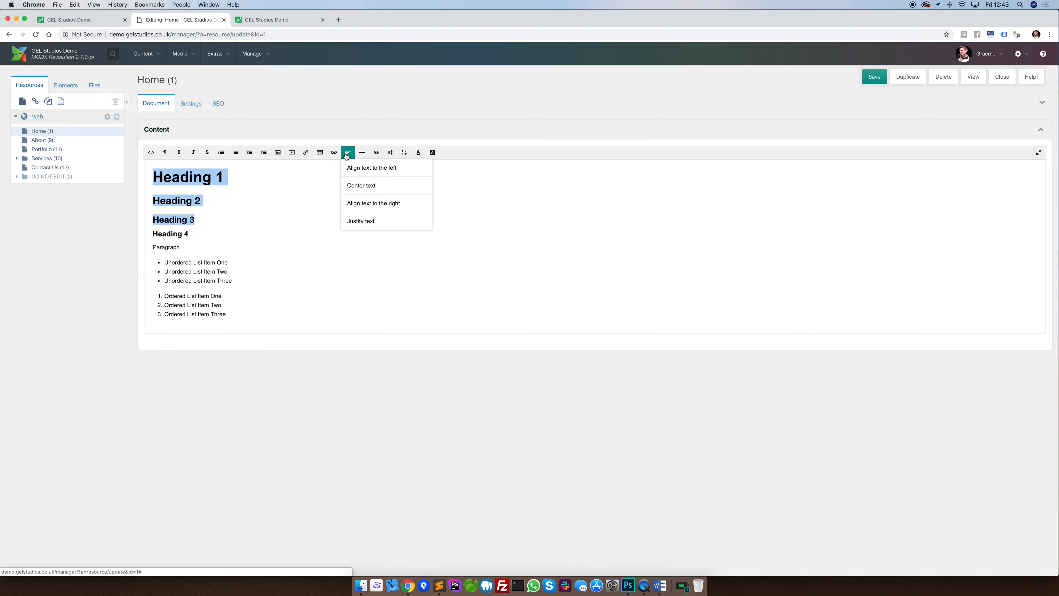
pyautogui.click(372, 182)
pyautogui.click(348, 153)
pyautogui.click(376, 203)
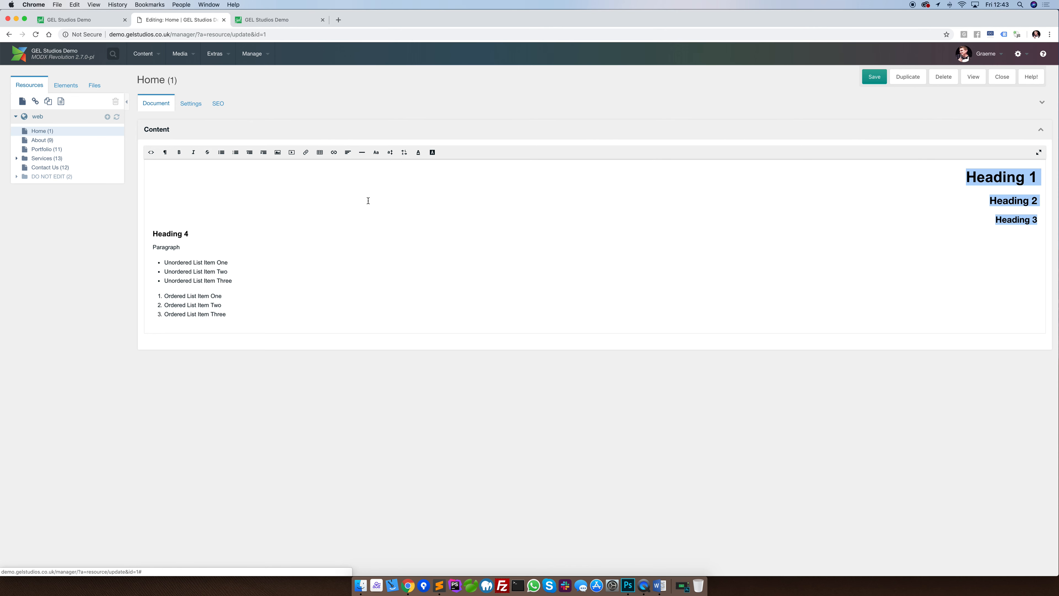
pyautogui.click(347, 152)
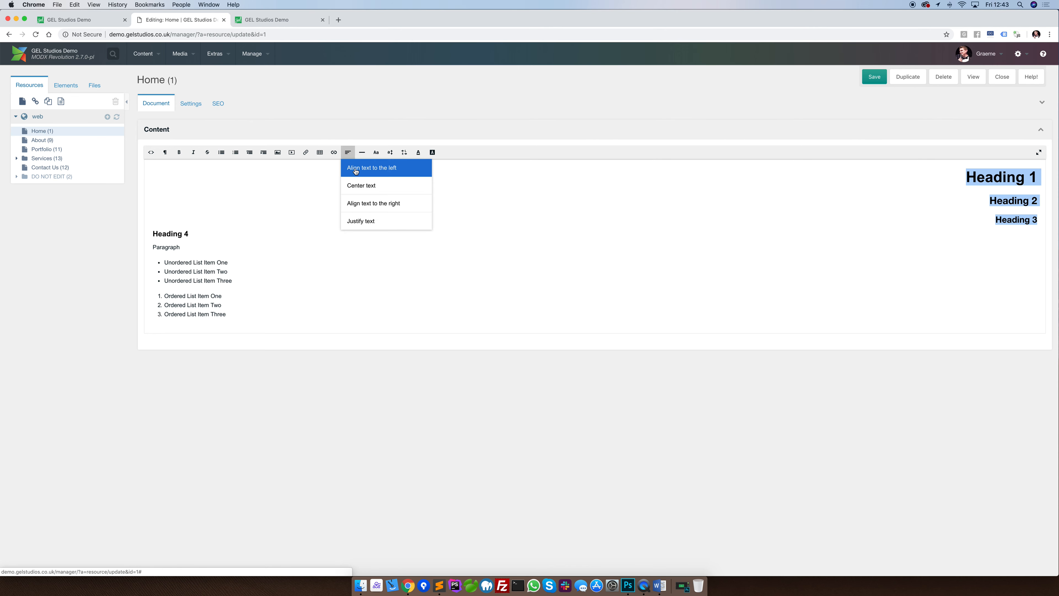
pyautogui.click(359, 168)
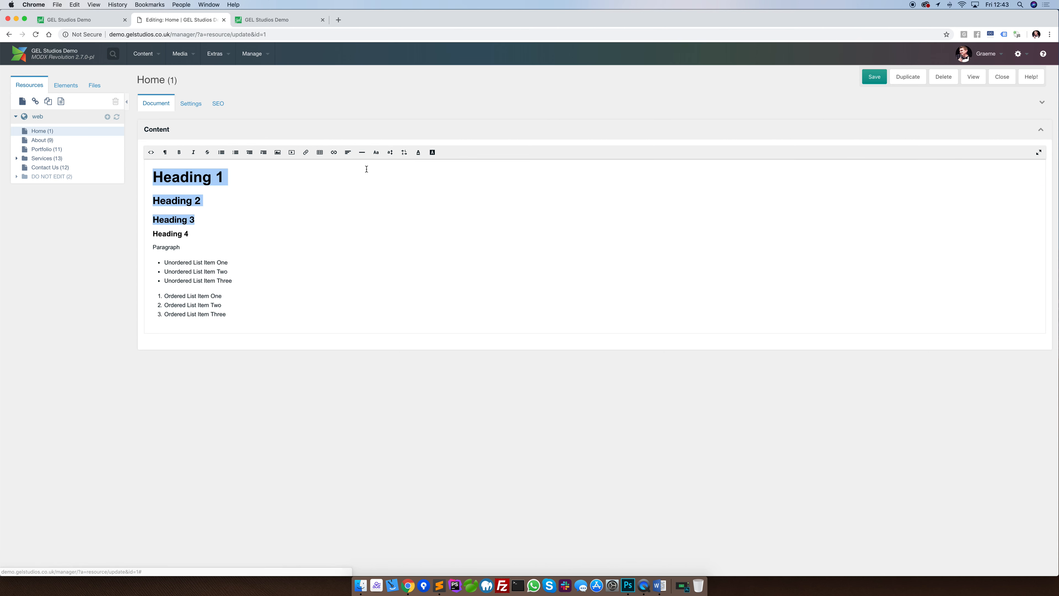
# Step: Try a horizontal rule on a new line beneath Heading 1, and remove it
pyautogui.click(359, 172)
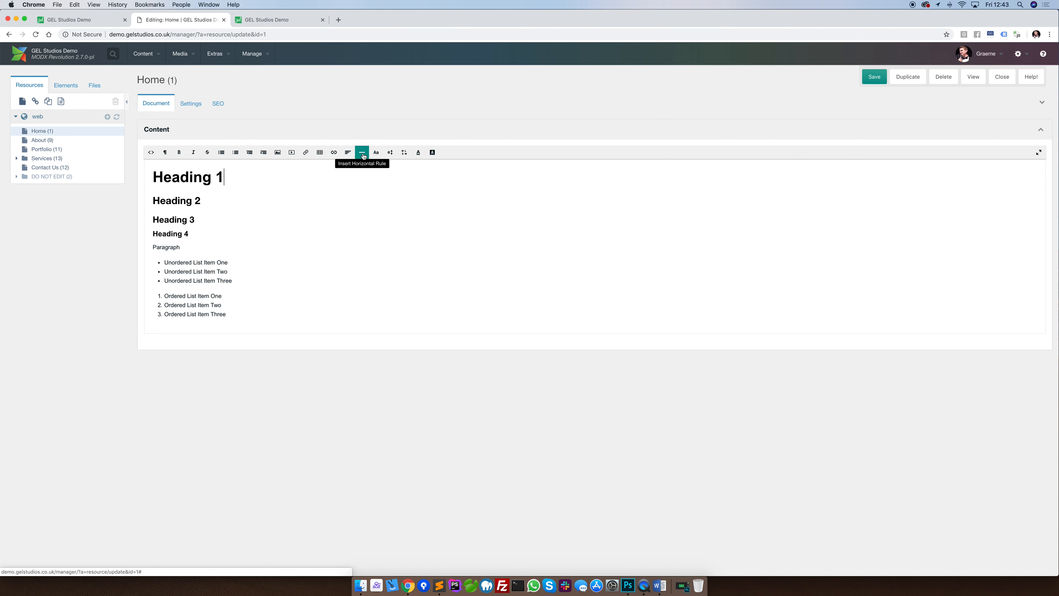
pyautogui.press('Return')
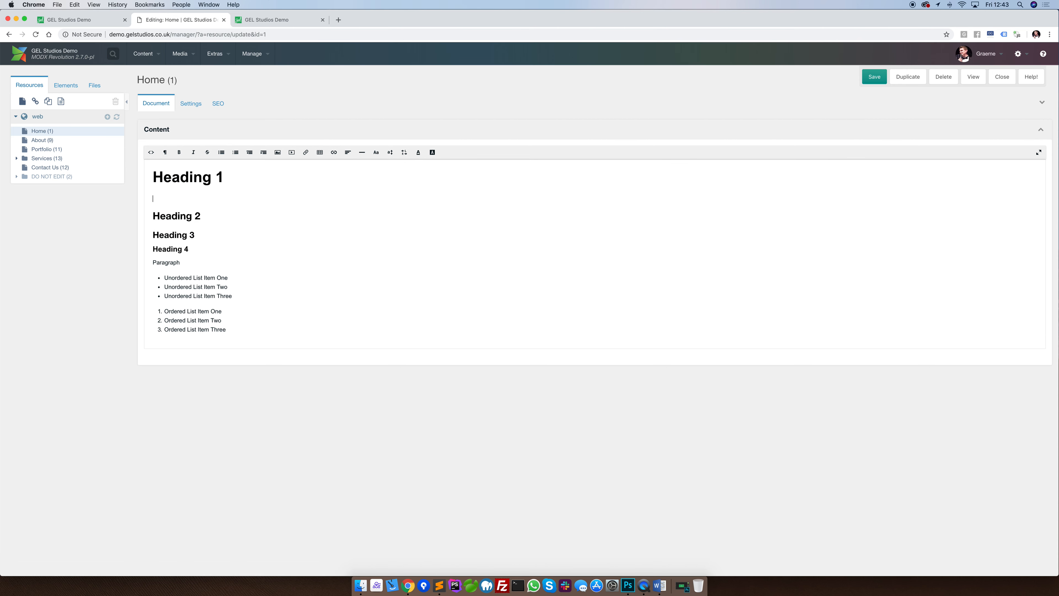
pyautogui.click(361, 153)
pyautogui.press('BackSpace')
pyautogui.press('BackSpace')
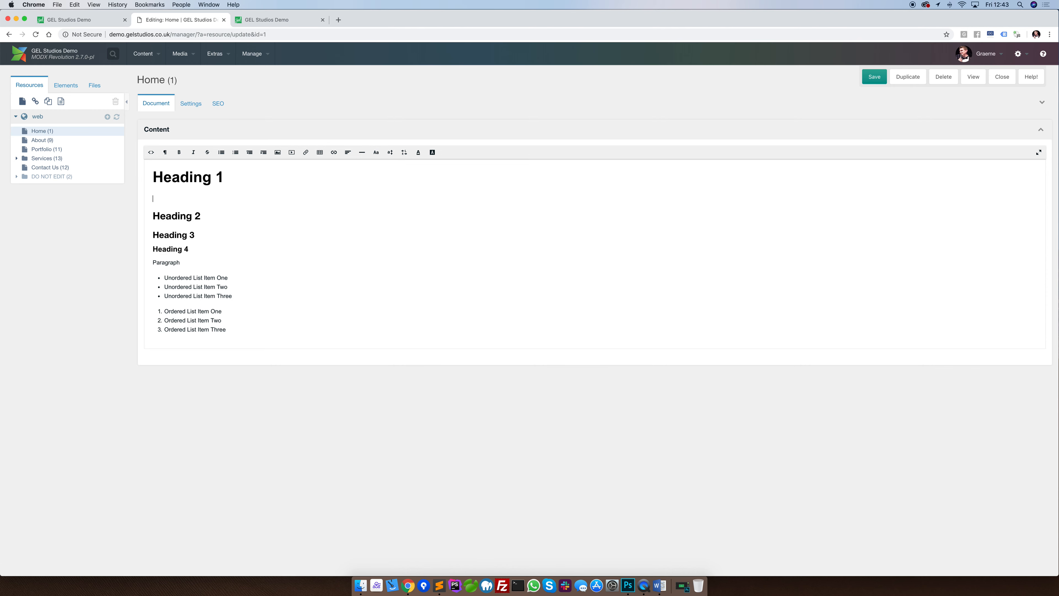
# Step: Check the available font families, and set the Heading 1 text colour to olive green
pyautogui.click(376, 154)
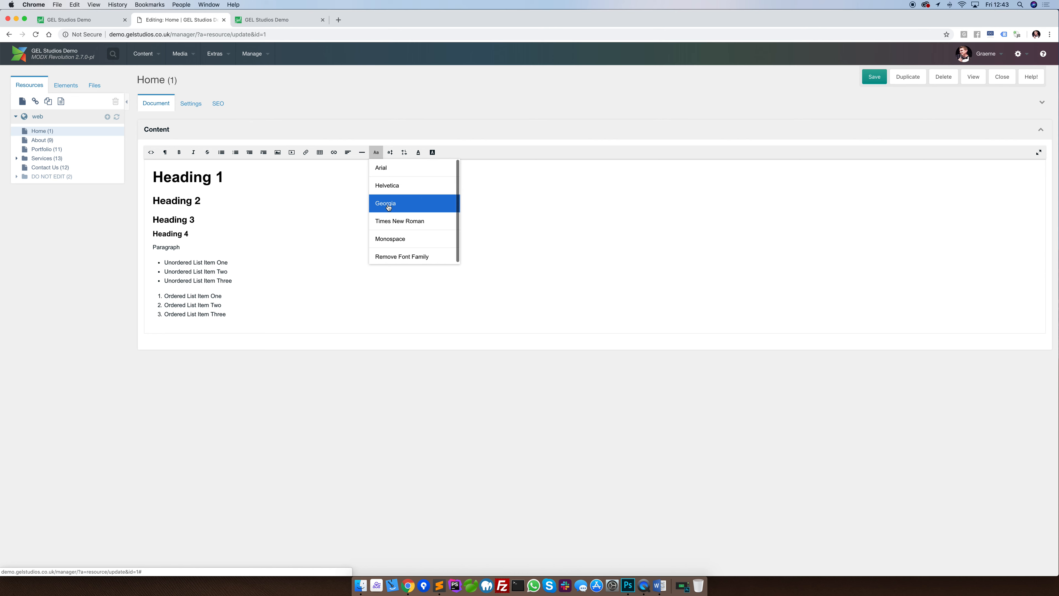
pyautogui.click(353, 173)
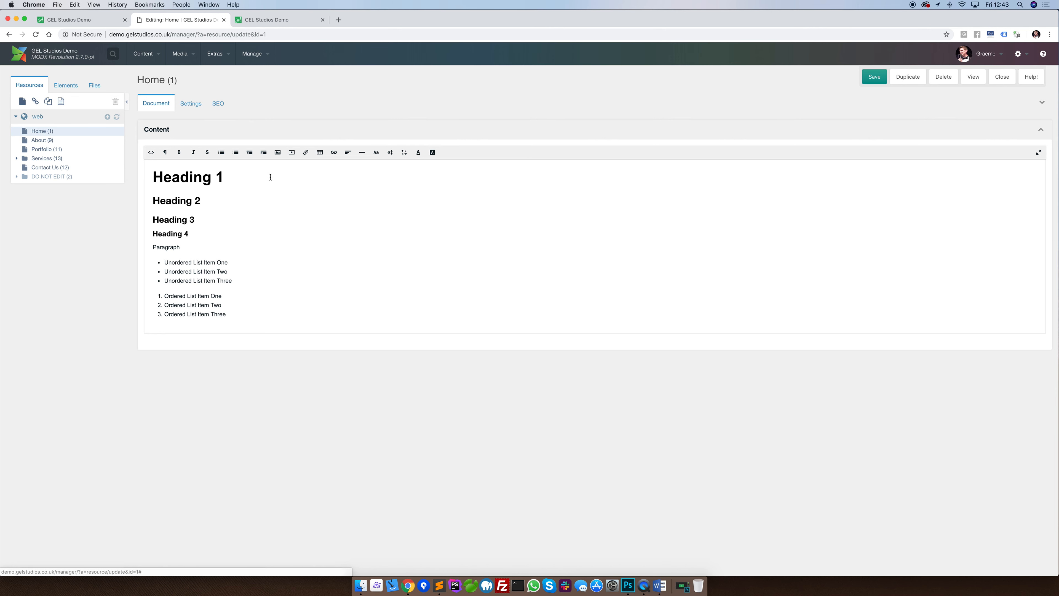
pyautogui.tripleClick(257, 176)
pyautogui.click(418, 152)
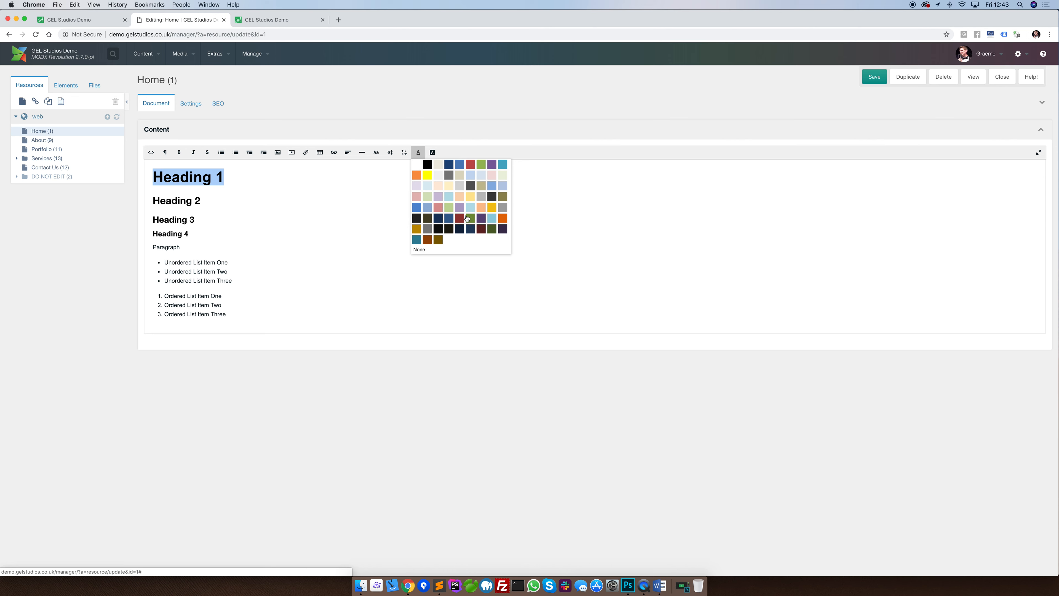
pyautogui.click(470, 218)
# Step: Give the Heading 2 text a dark blue background colour
pyautogui.moveTo(202, 201); pyautogui.dragTo(152, 201)
pyautogui.click(433, 153)
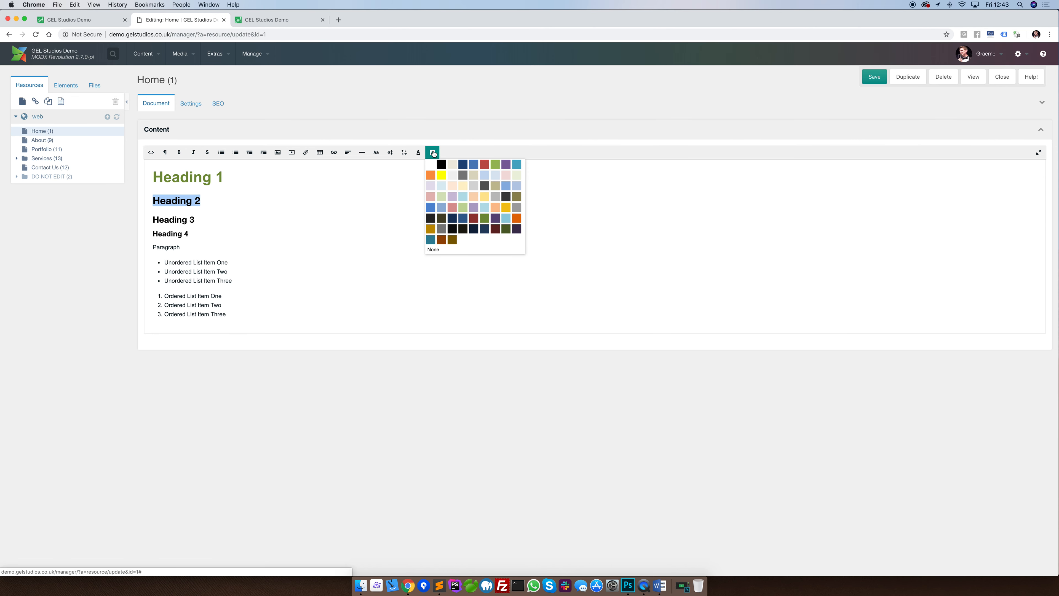
pyautogui.click(463, 224)
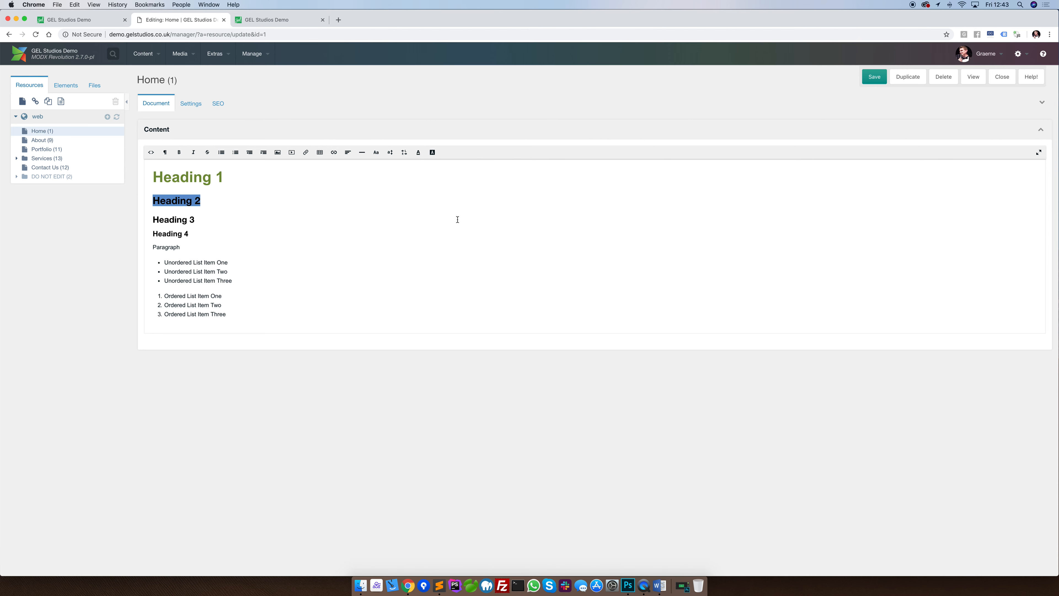
pyautogui.click(442, 215)
# Step: Undo all the colour, horizontal rule and alignment changes made to the headings
pyautogui.press('super+z')
pyautogui.press('super+z')
pyautogui.press('super+z')
pyautogui.press('super+z')
pyautogui.press('super+z')
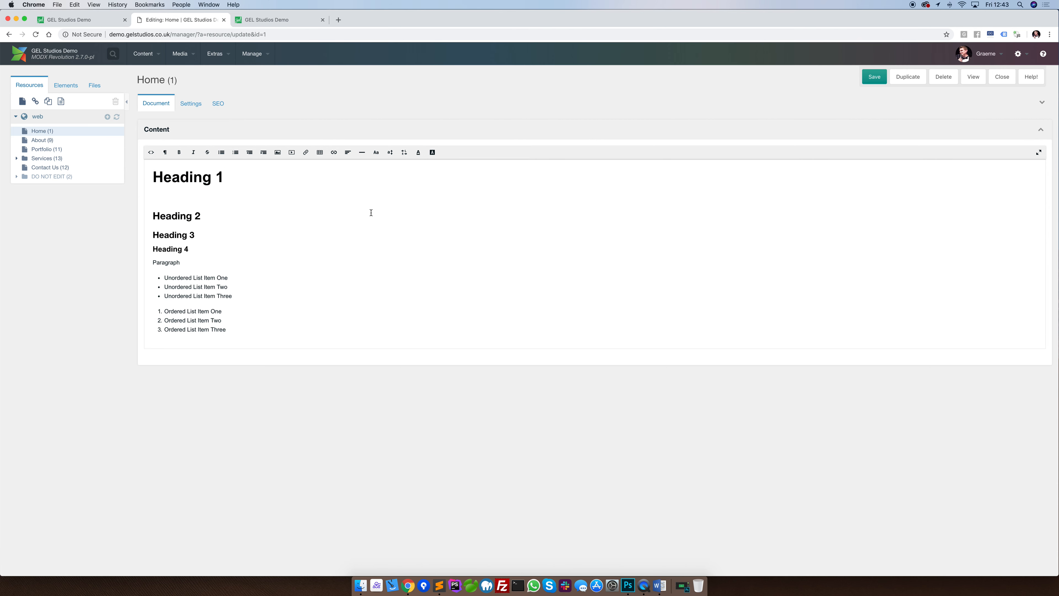
pyautogui.press('super+z')
pyautogui.press('super+z')
pyautogui.press('super+z')
pyautogui.press('super+z')
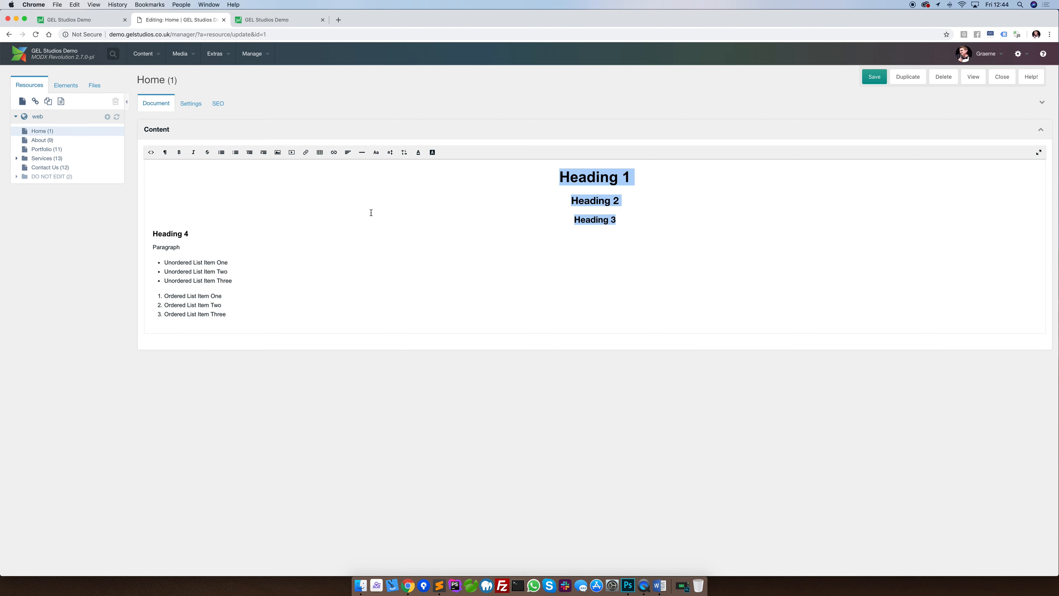
pyautogui.press('super+z')
pyautogui.press('super+z')
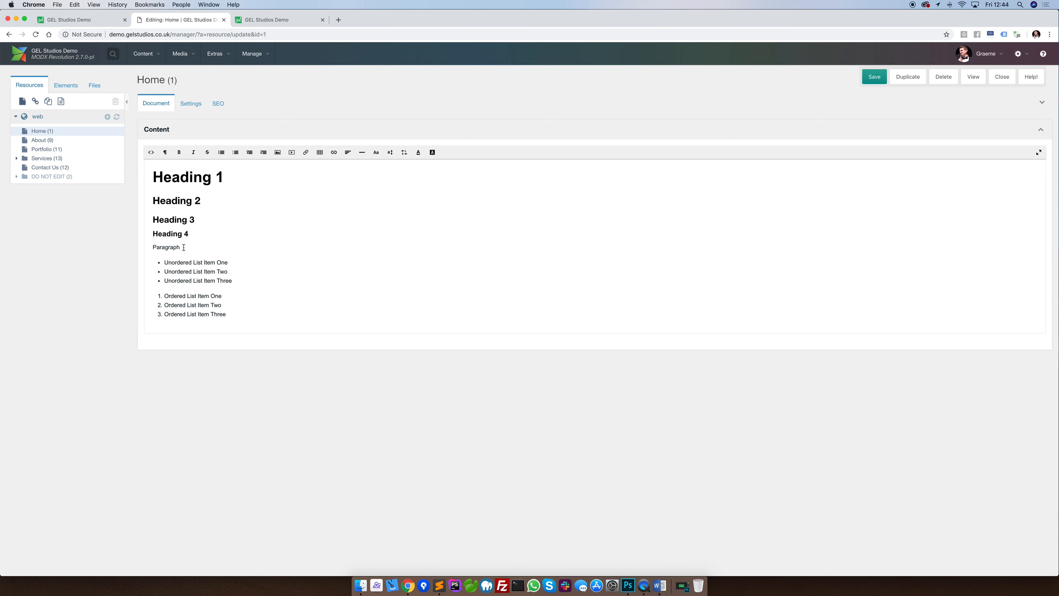
# Step: Link the word "Paragraph" beneath Heading 4 to the About resource
pyautogui.moveTo(182, 247); pyautogui.dragTo(151, 247)
pyautogui.click(334, 152)
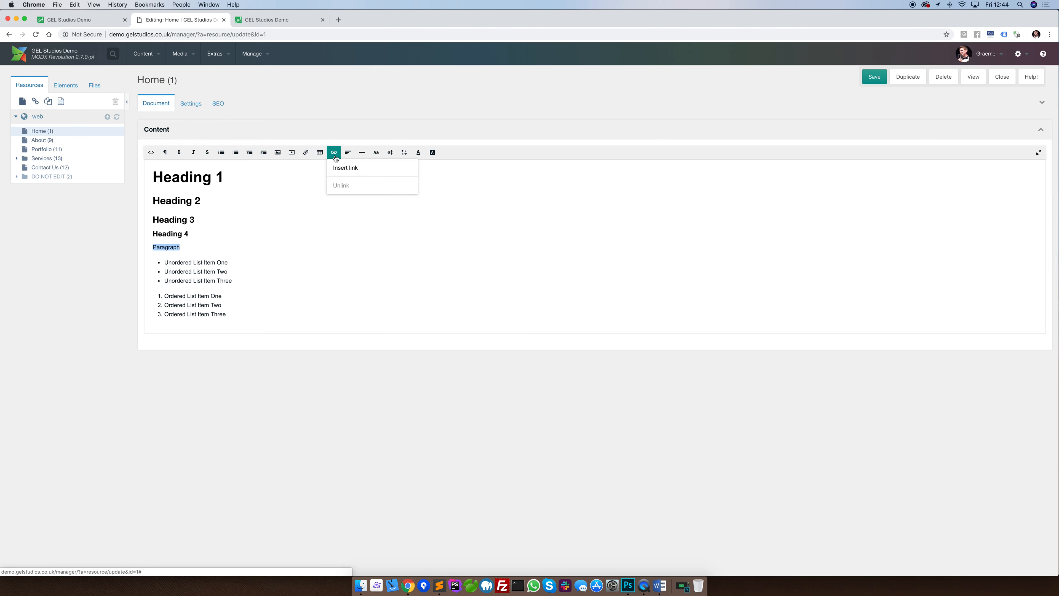
pyautogui.click(382, 172)
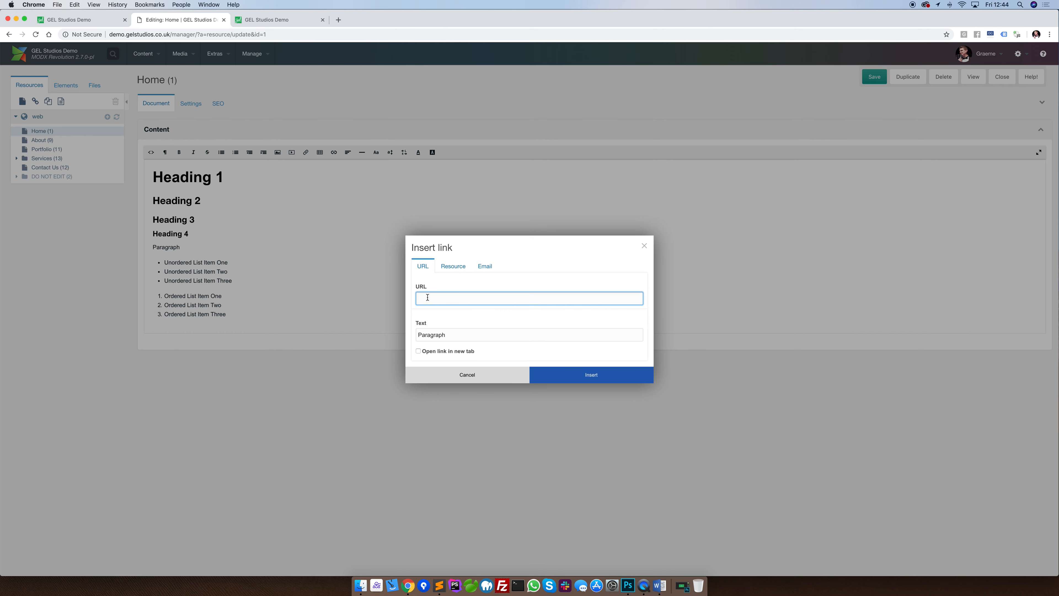
pyautogui.click(451, 268)
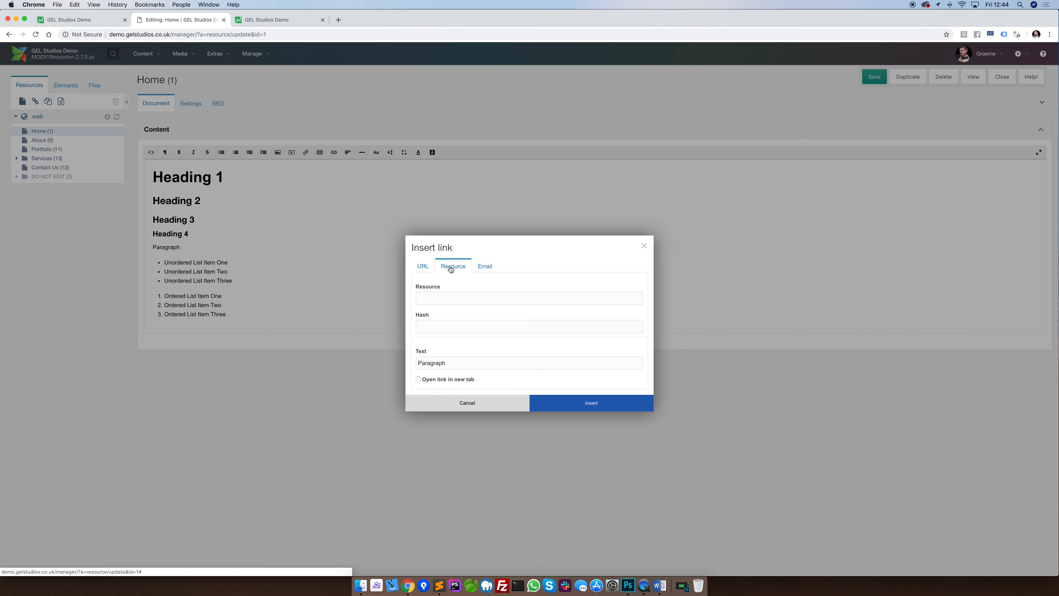
pyautogui.click(442, 297)
pyautogui.write('Abou')
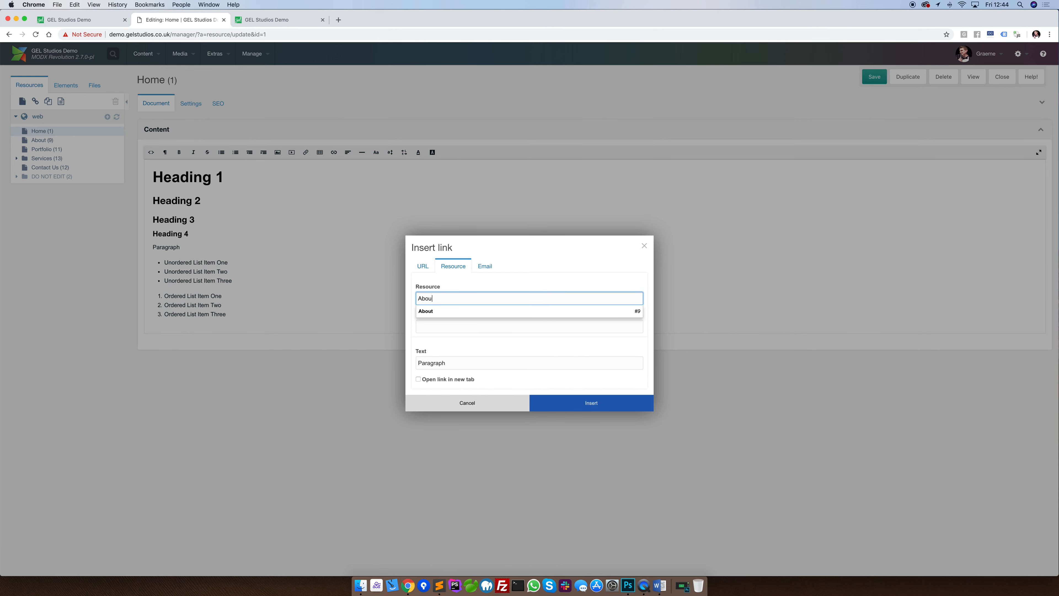
pyautogui.click(438, 311)
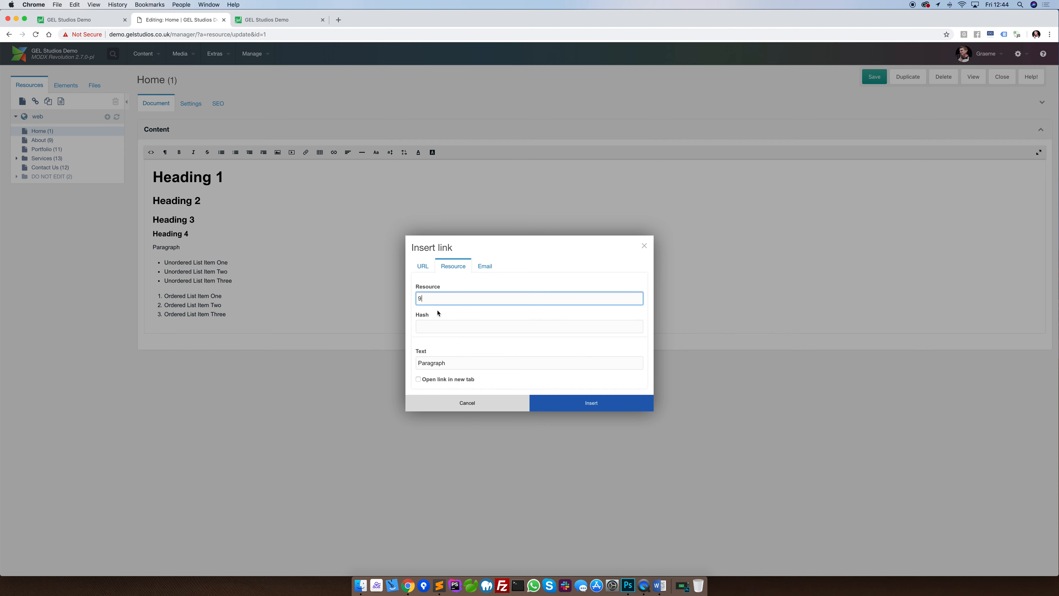
pyautogui.click(591, 403)
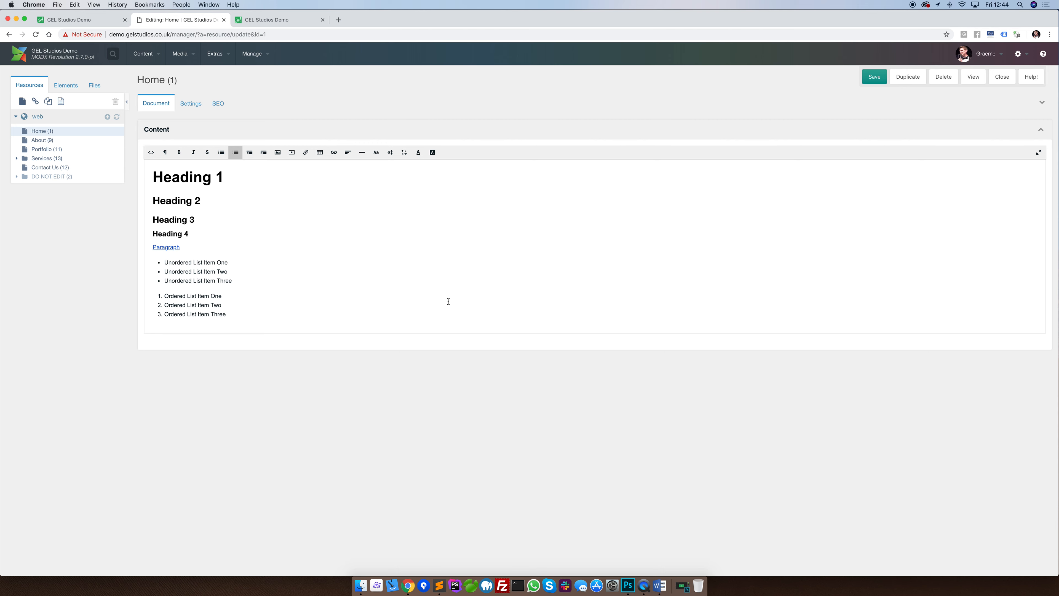
# Step: Add an empty line below the Paragraph link, browse the Filesystem source's assets/images folder for an image, and leave without inserting one
pyautogui.click(237, 247)
pyautogui.press('Return')
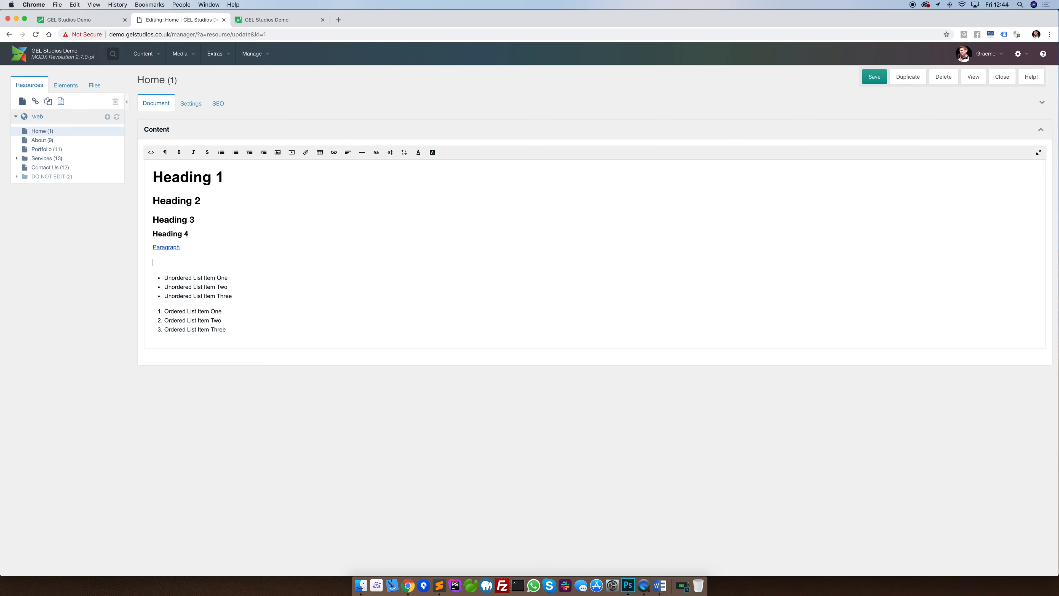
pyautogui.click(278, 153)
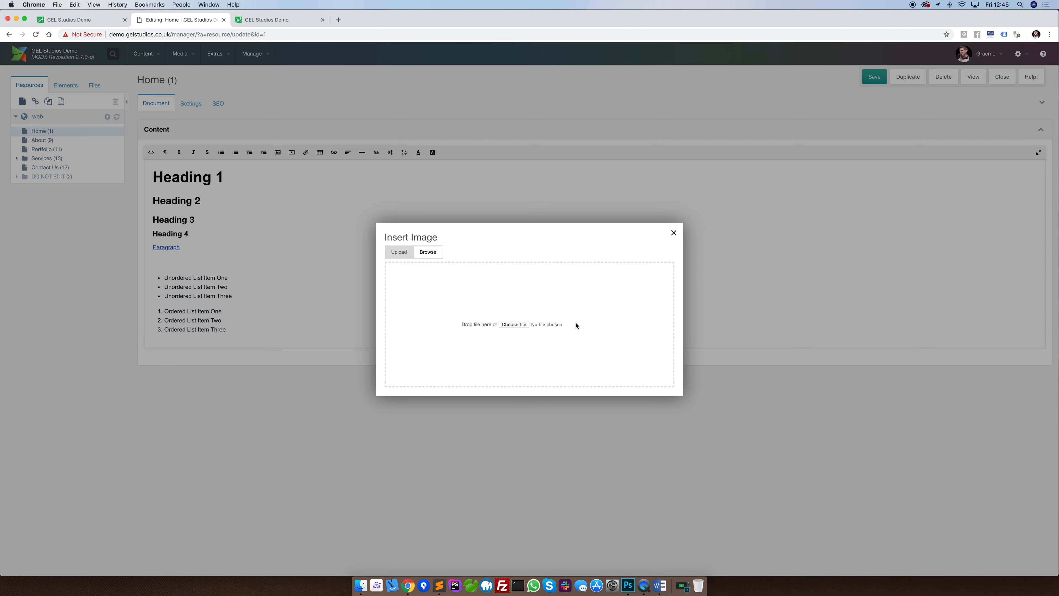
pyautogui.click(428, 251)
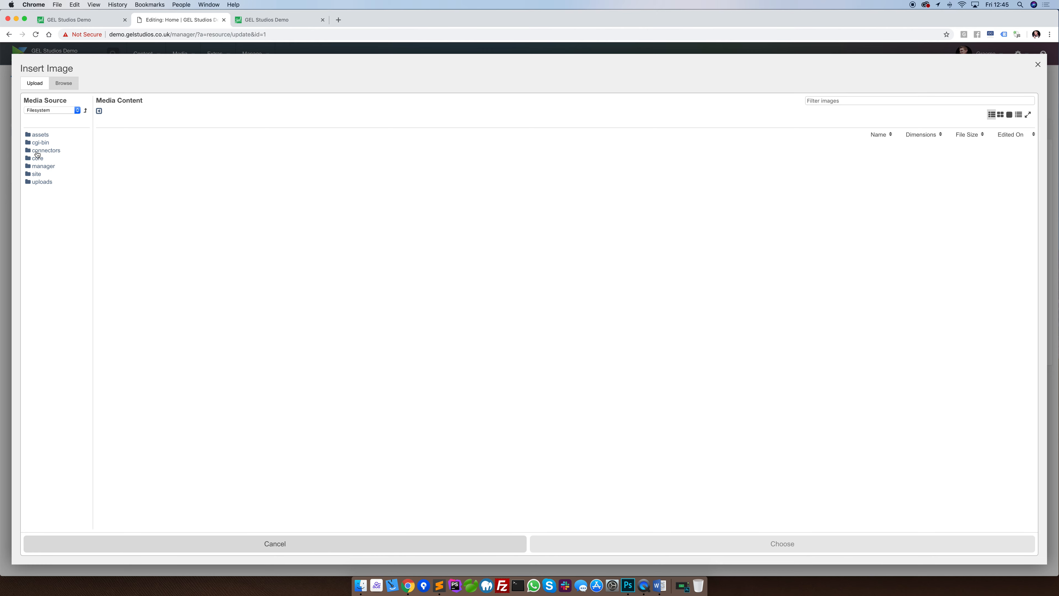
pyautogui.click(77, 111)
pyautogui.click(42, 103)
pyautogui.click(72, 113)
pyautogui.click(60, 120)
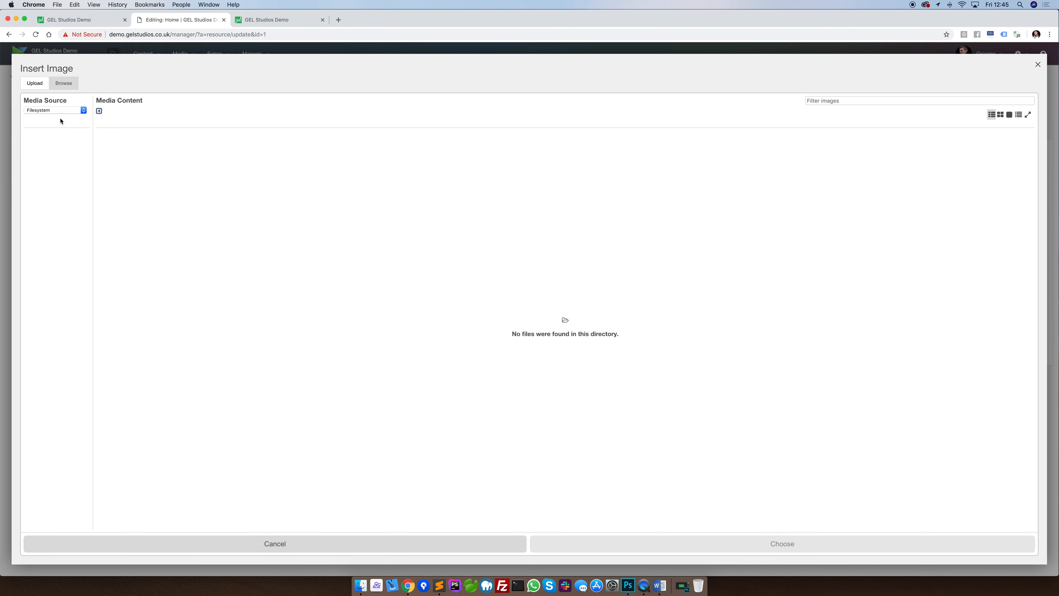
pyautogui.click(42, 136)
pyautogui.click(52, 166)
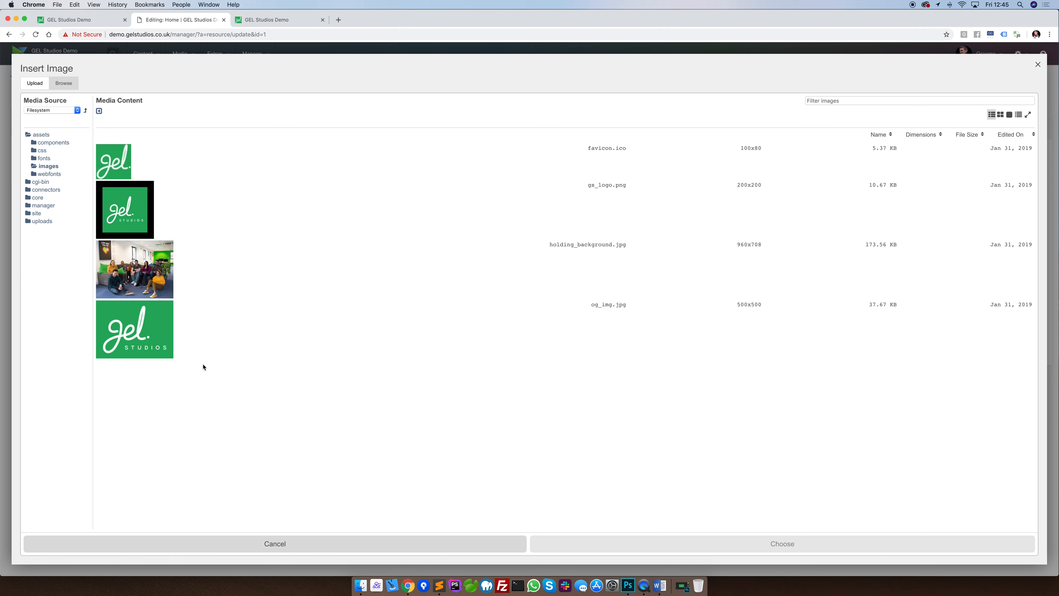
pyautogui.click(1038, 64)
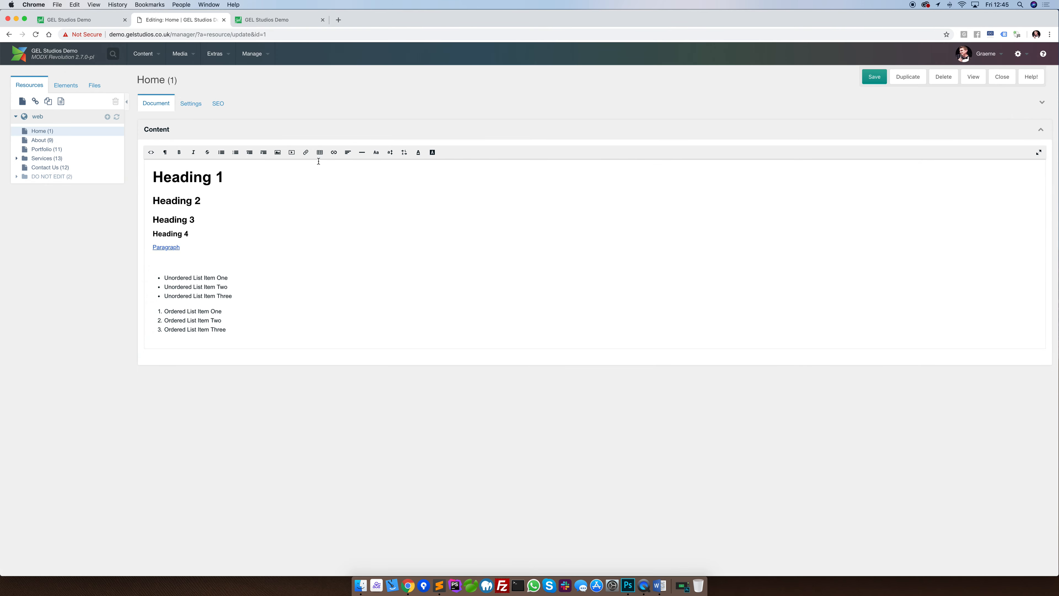
# Step: Start inserting a video, search for "infinity war trailer" in a new browser tab, and open the top YouTube result, paused
pyautogui.click(291, 153)
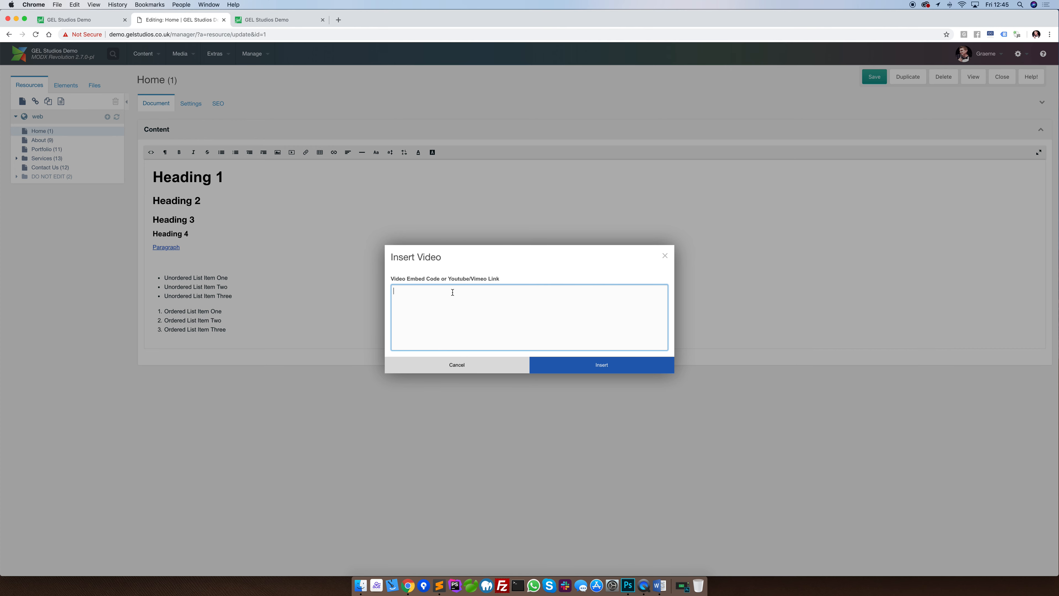
pyautogui.click(340, 22)
pyautogui.write('i')
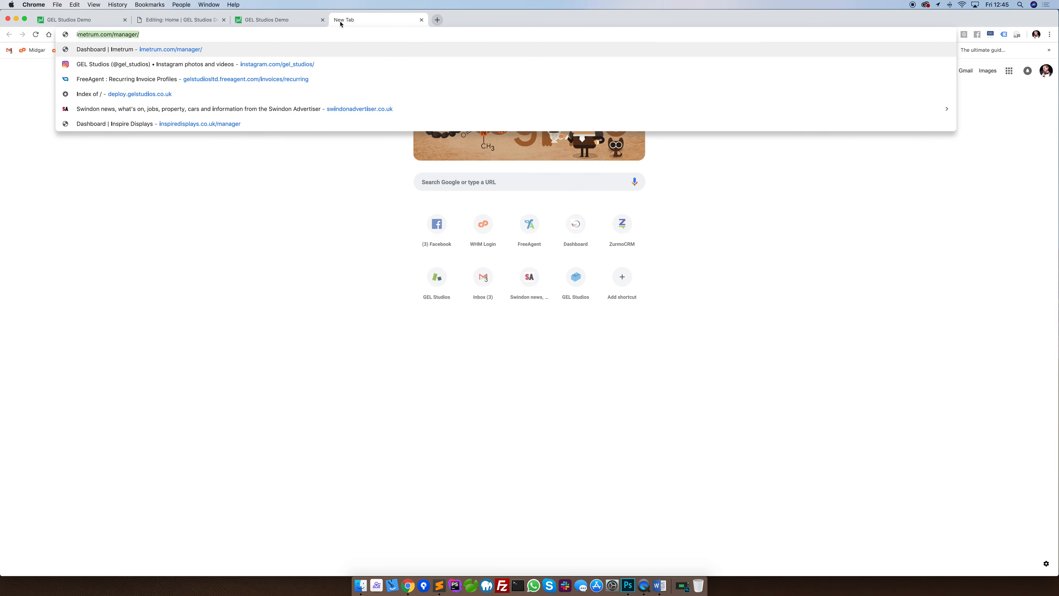
pyautogui.write('nfinity war trail')
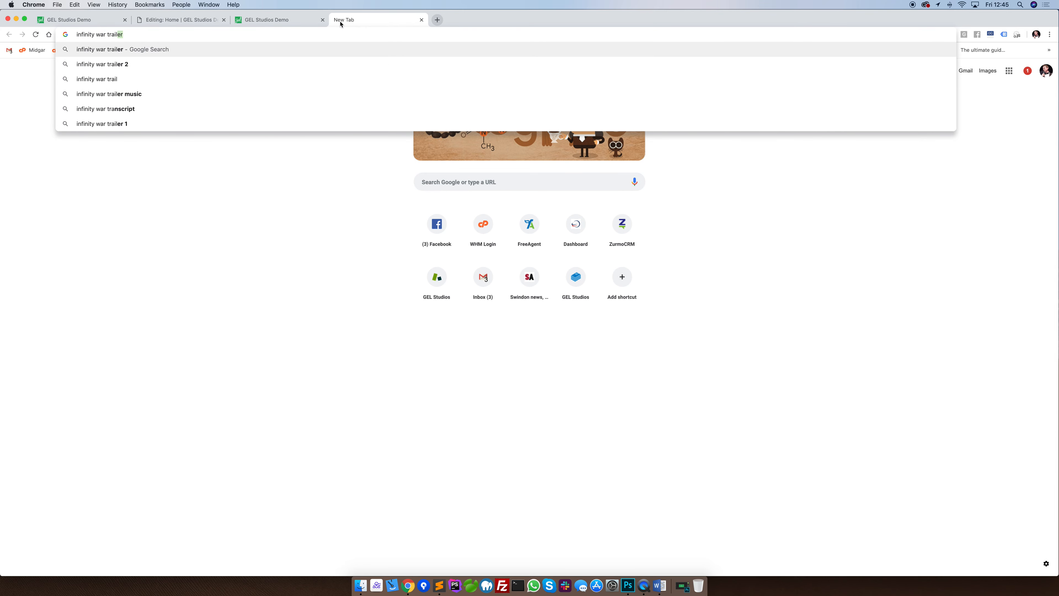
pyautogui.press('Return')
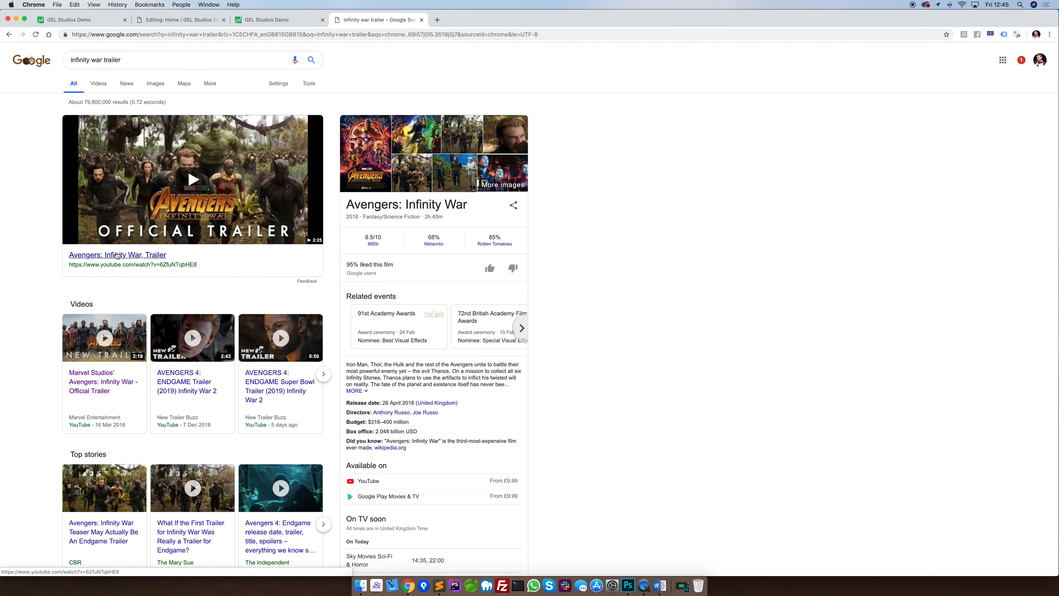
pyautogui.click(106, 255)
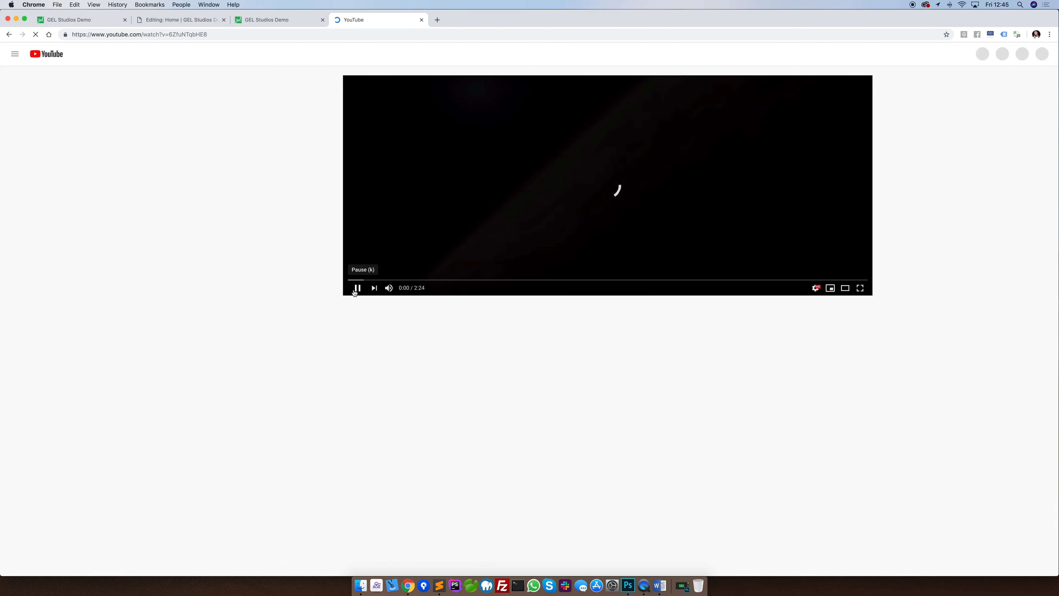
pyautogui.click(357, 288)
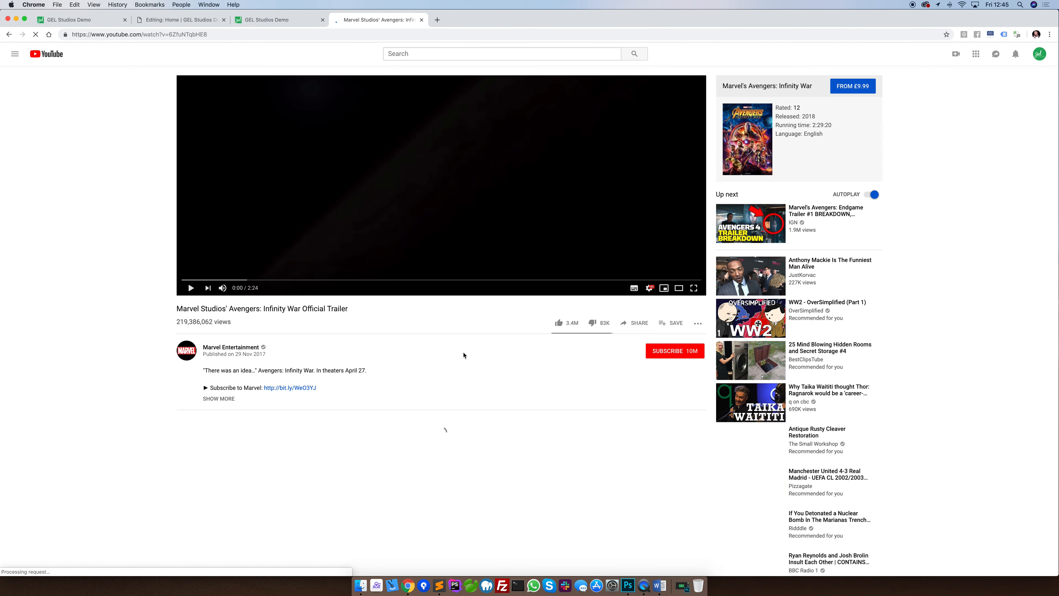
# Step: Copy the trailer's YouTube embed code and insert it as a video on the Home page's empty line
pyautogui.click(697, 324)
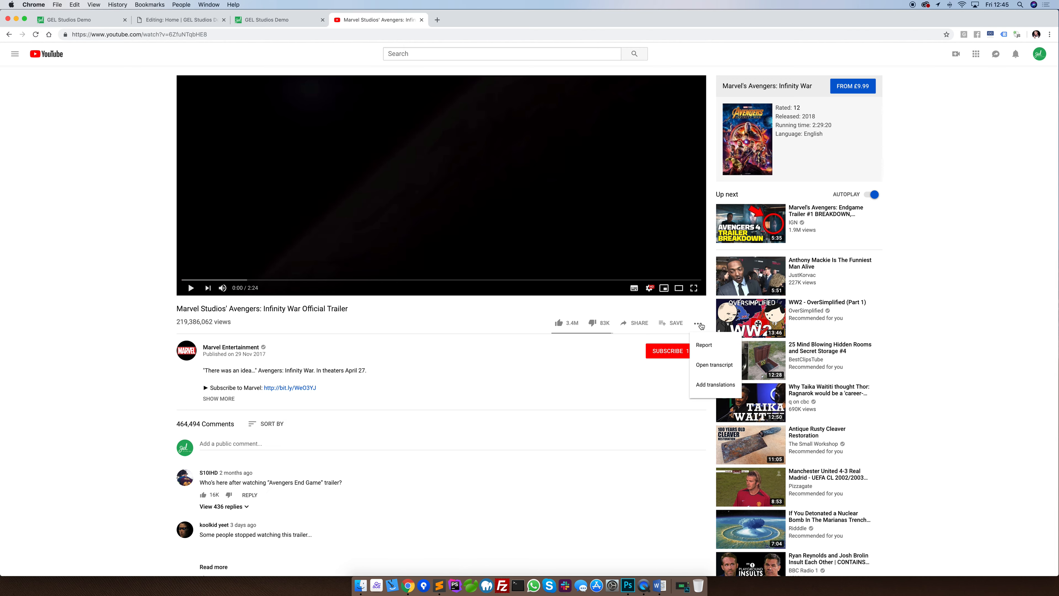
pyautogui.click(637, 324)
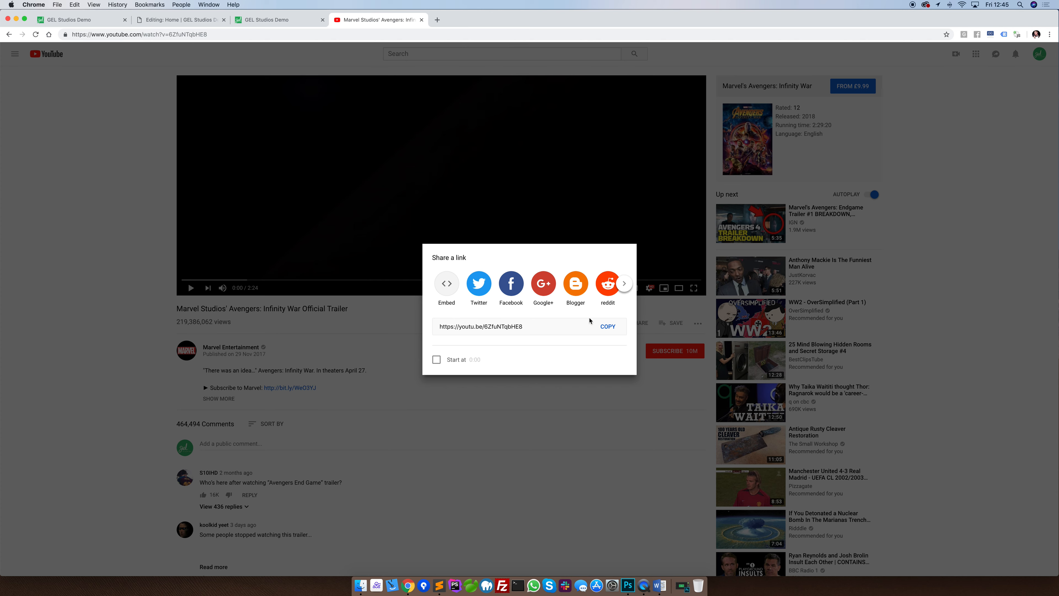
pyautogui.click(442, 284)
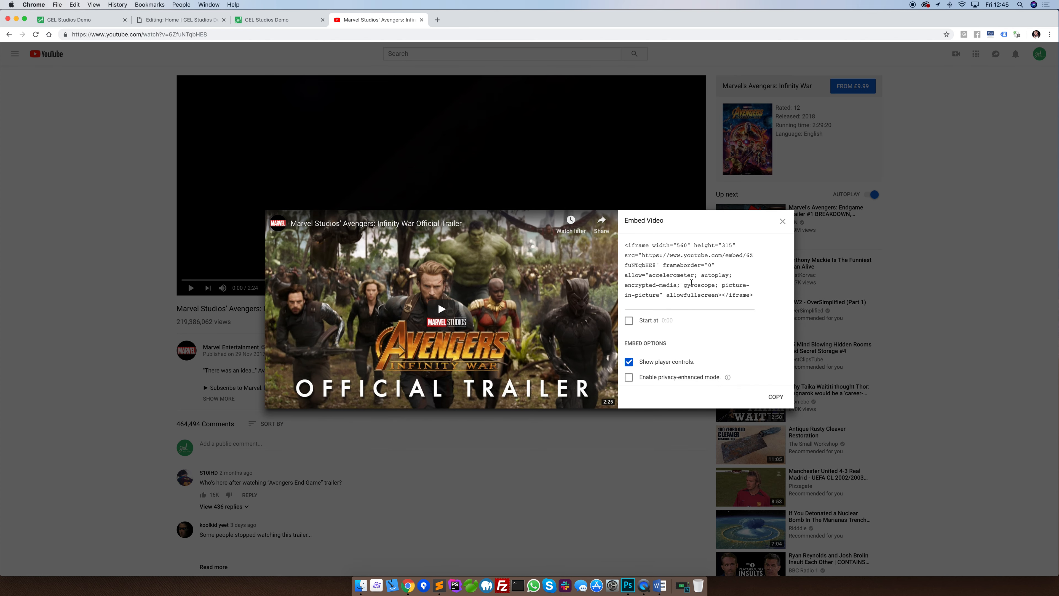
pyautogui.click(693, 282)
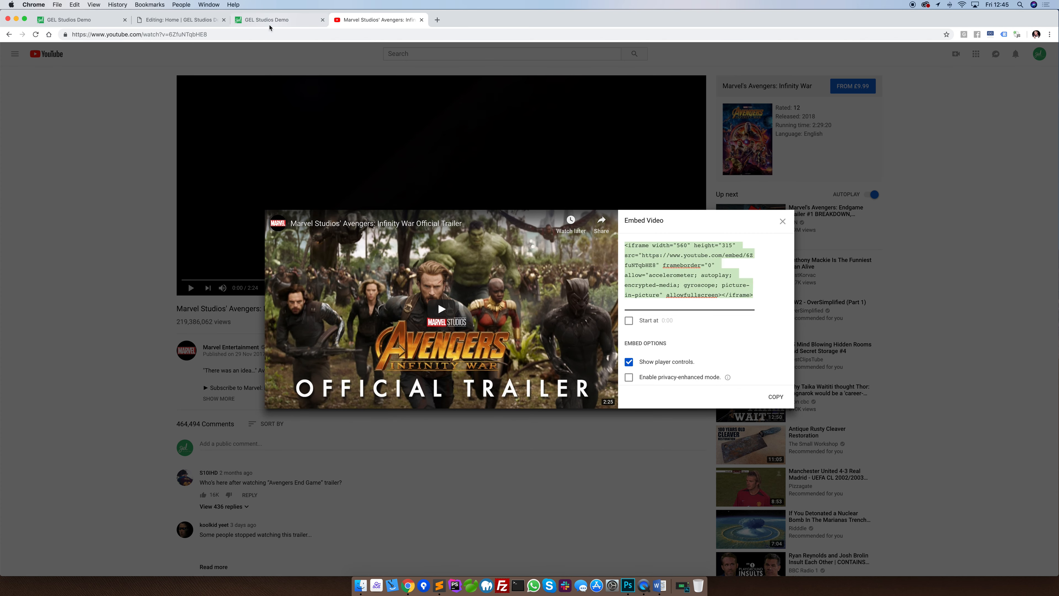
pyautogui.click(172, 21)
pyautogui.press('super+v')
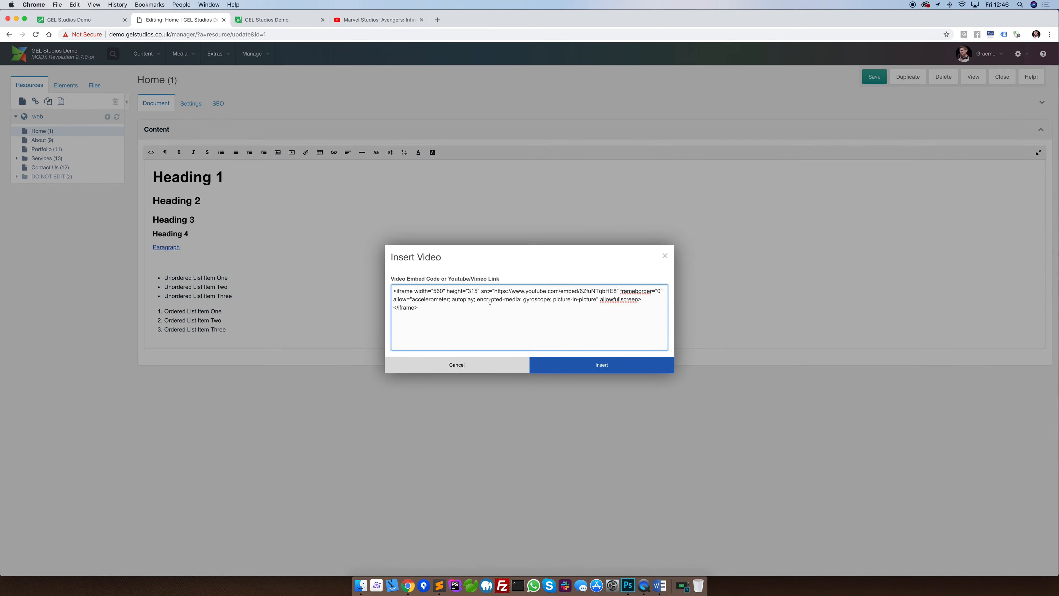
pyautogui.click(597, 365)
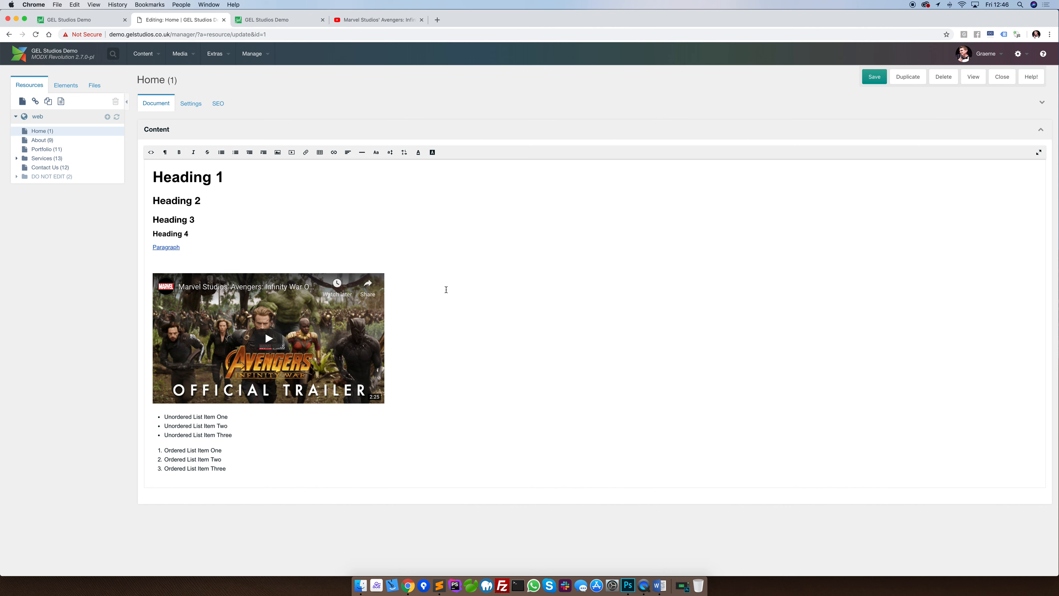
# Step: Switch to Microsoft Word, look over the formatted lorem ipsum document, and return to the Home page in Chrome
pyautogui.click(660, 585)
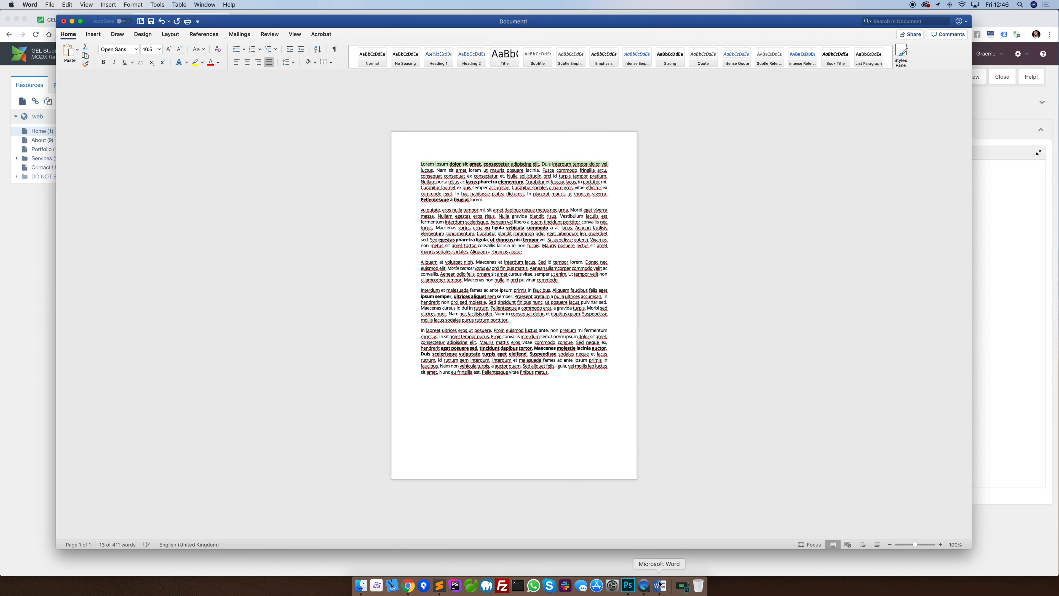
pyautogui.click(516, 253)
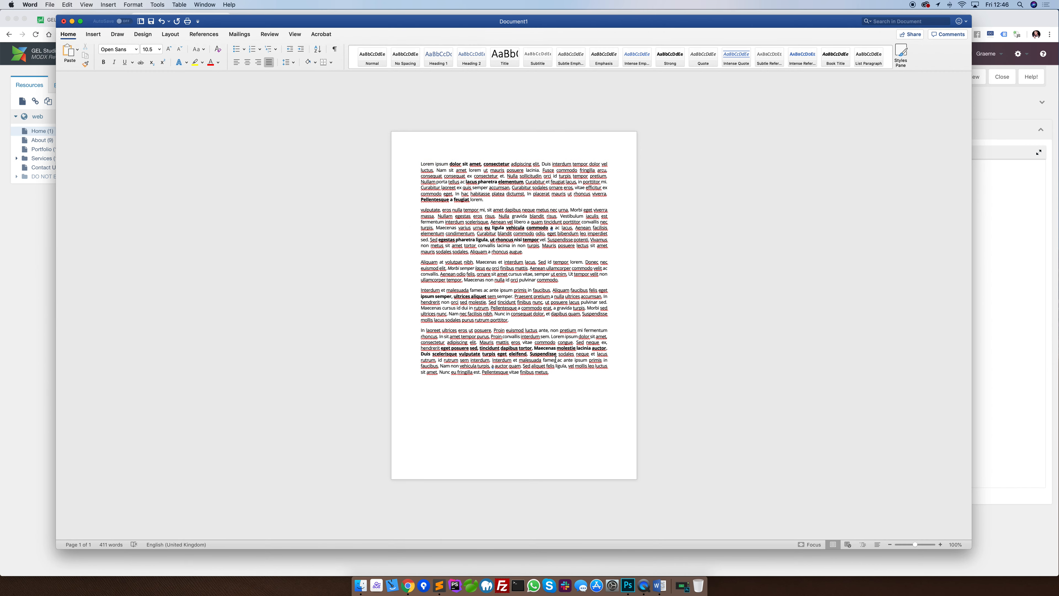
pyautogui.press('super+Tab')
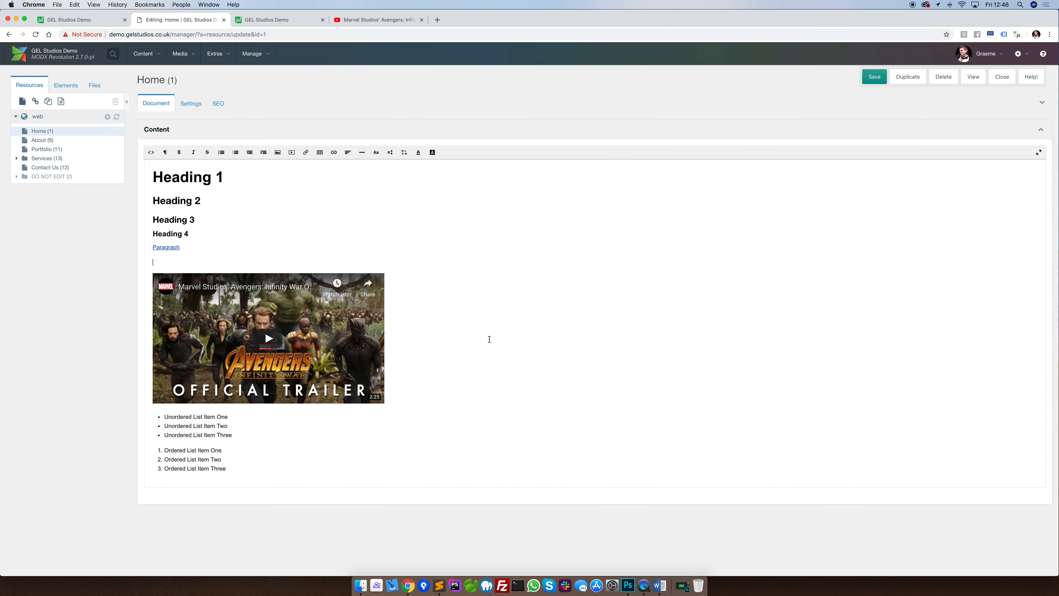
# Step: Undo the video and the empty line, and check the content's HTML source before returning to the visual view
pyautogui.press('super+z')
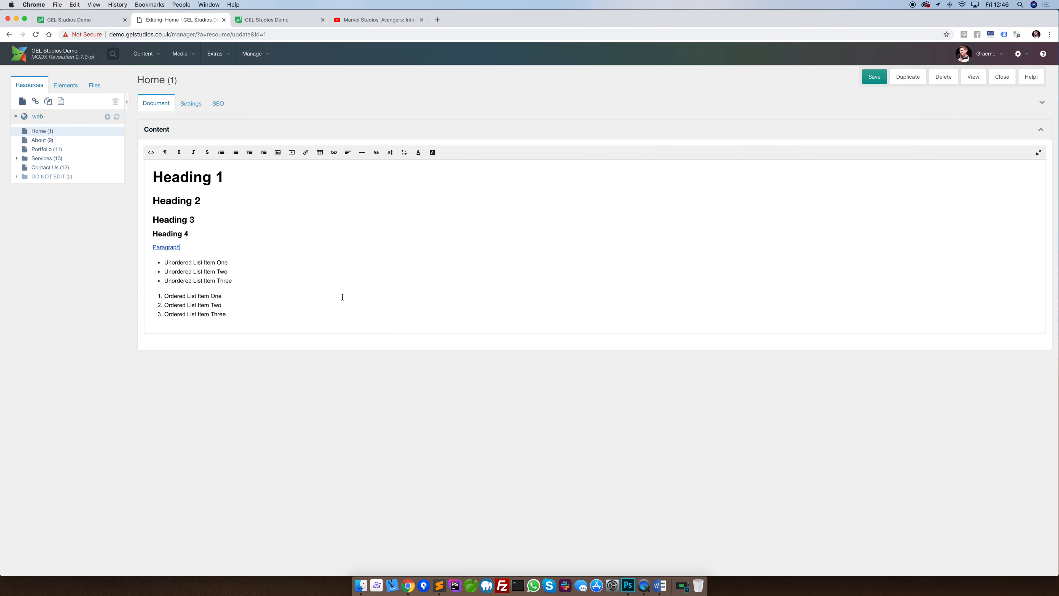
pyautogui.press('super+z')
pyautogui.click(151, 152)
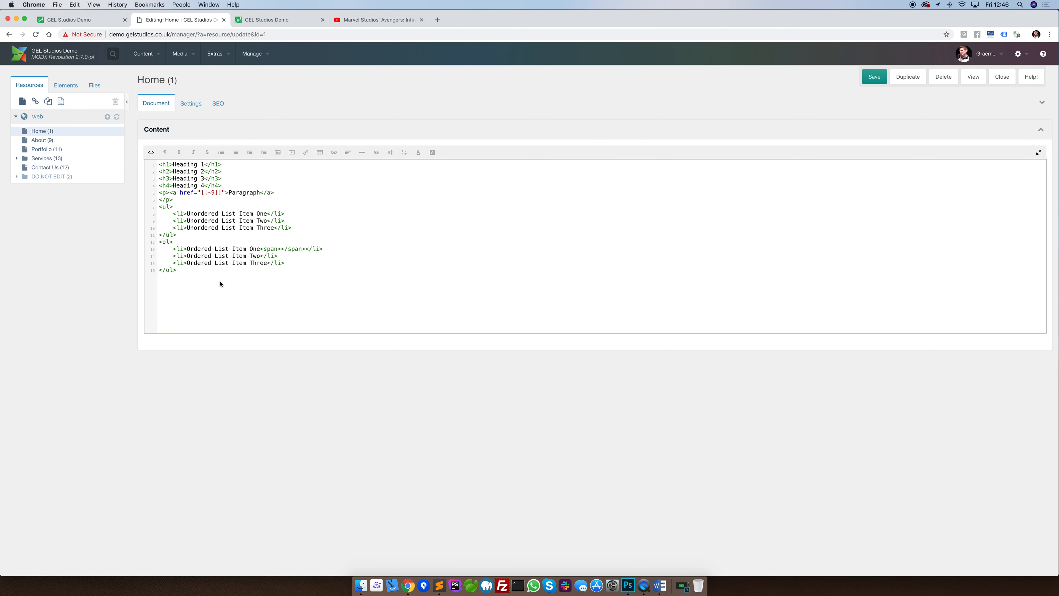
pyautogui.click(150, 153)
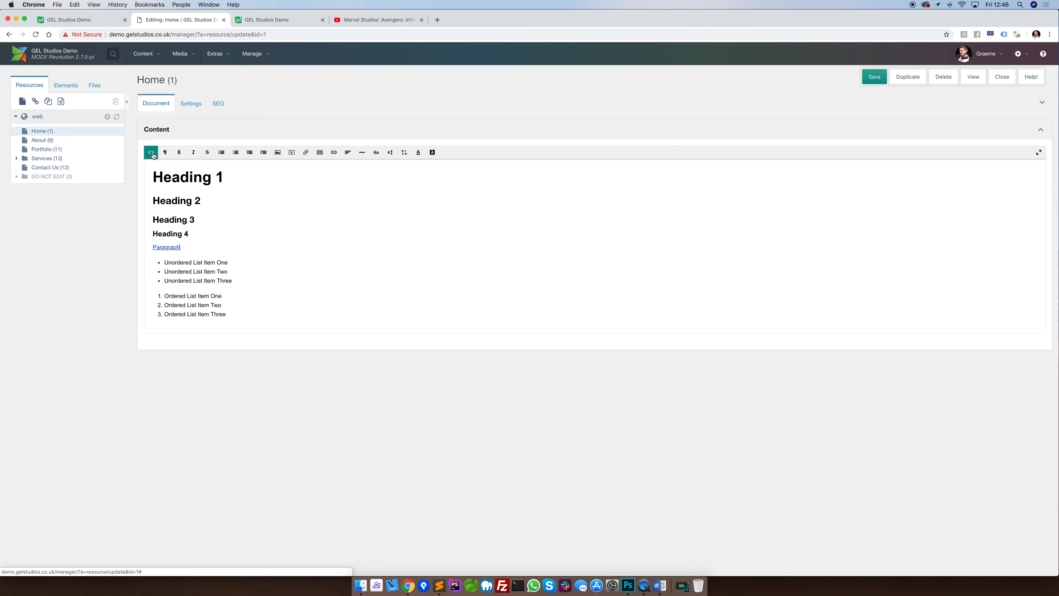
# Step: Copy the whole Word document and replace all of the Home page's content with it
pyautogui.click(660, 585)
pyautogui.press('super+a')
pyautogui.press('super+c')
pyautogui.click(986, 306)
pyautogui.press('super+a')
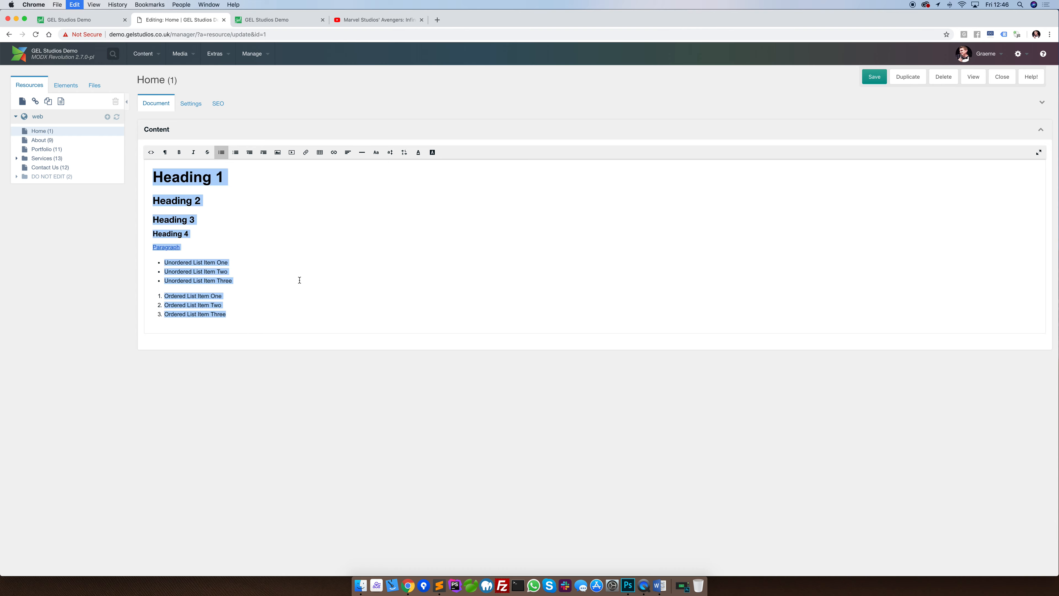
pyautogui.press('super+v')
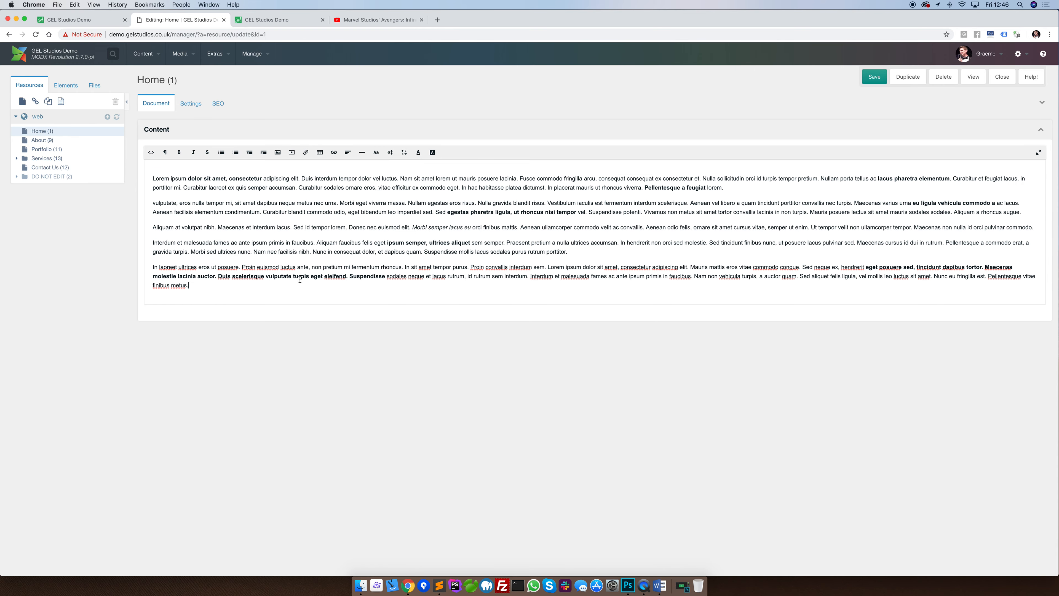
# Step: Inspect the pasted text's HTML source for markup carried over from Word, and return to the visual view
pyautogui.click(151, 153)
pyautogui.moveTo(169, 206); pyautogui.dragTo(211, 207)
pyautogui.click(263, 220)
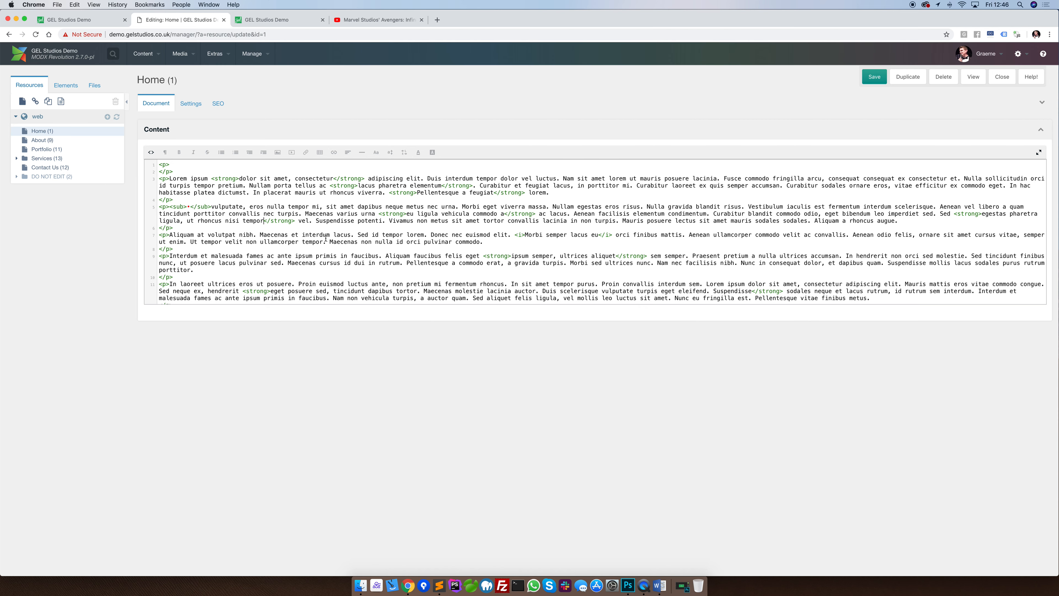
pyautogui.click(151, 152)
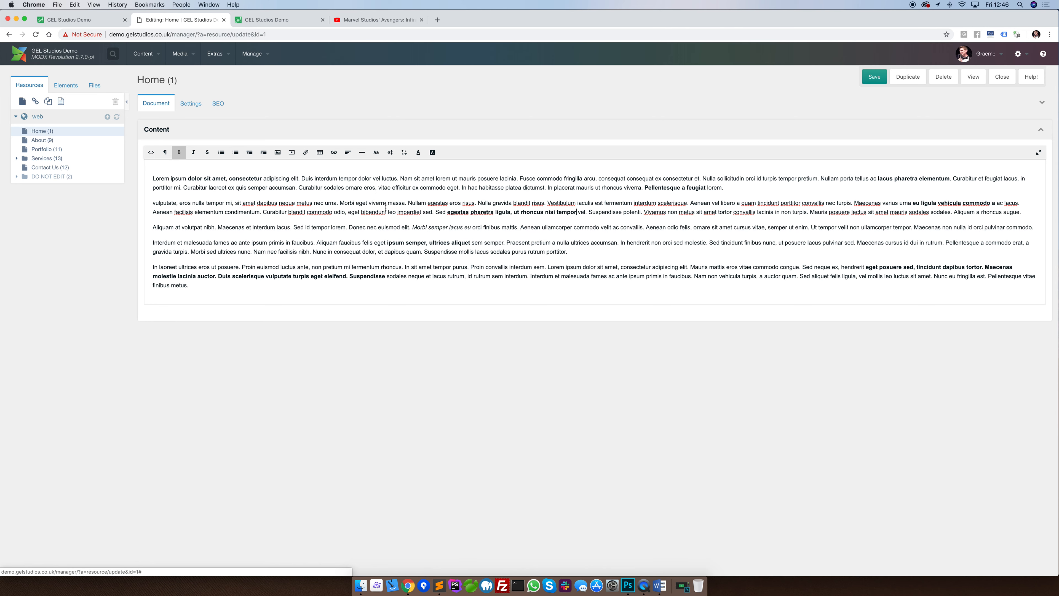
# Step: Switch to Sublime Text, paste the Word text into the empty untitled file, trim its end, and copy all the plain text
pyautogui.click(660, 586)
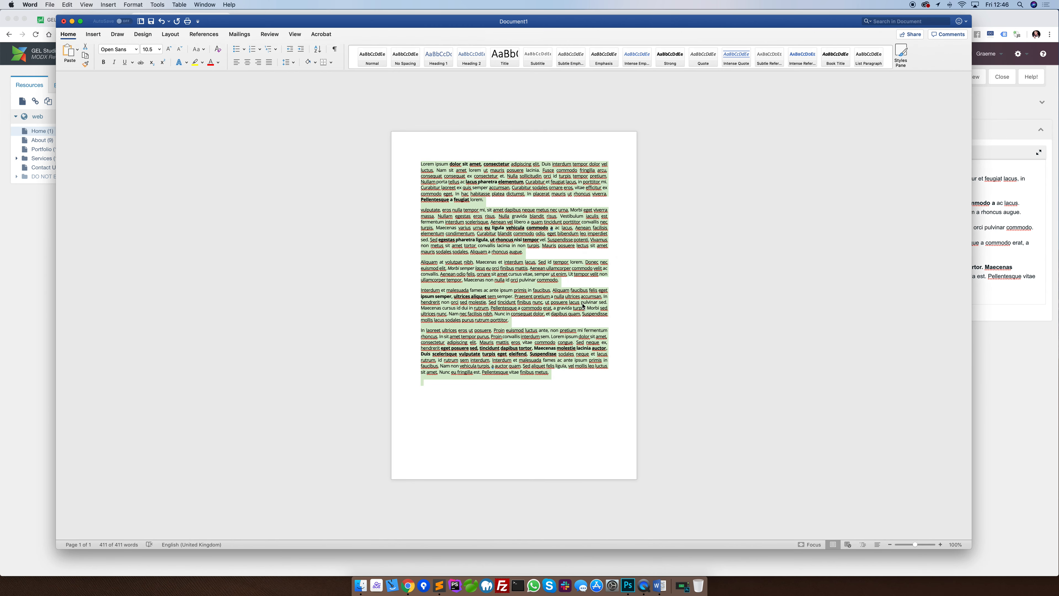
pyautogui.click(439, 584)
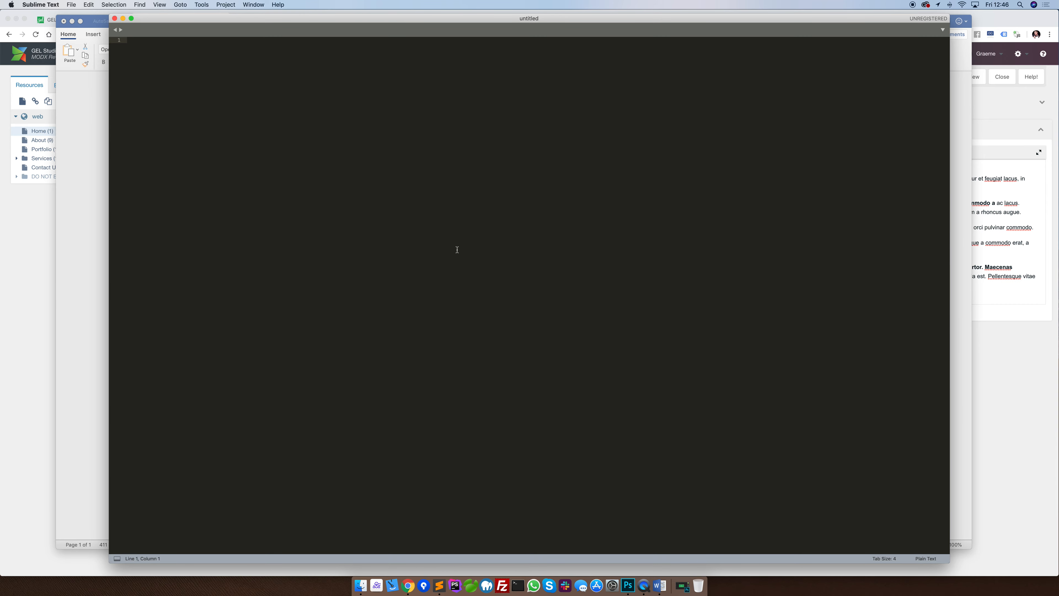
pyautogui.press('super+v')
pyautogui.press('BackSpace')
pyautogui.press('BackSpace')
pyautogui.press('super+a')
pyautogui.press('super+c')
# Step: Replace all of the Home page's content in Chrome with the plain text copied from Sublime Text
pyautogui.click(965, 249)
pyautogui.press('super+a')
pyautogui.press('super+v')
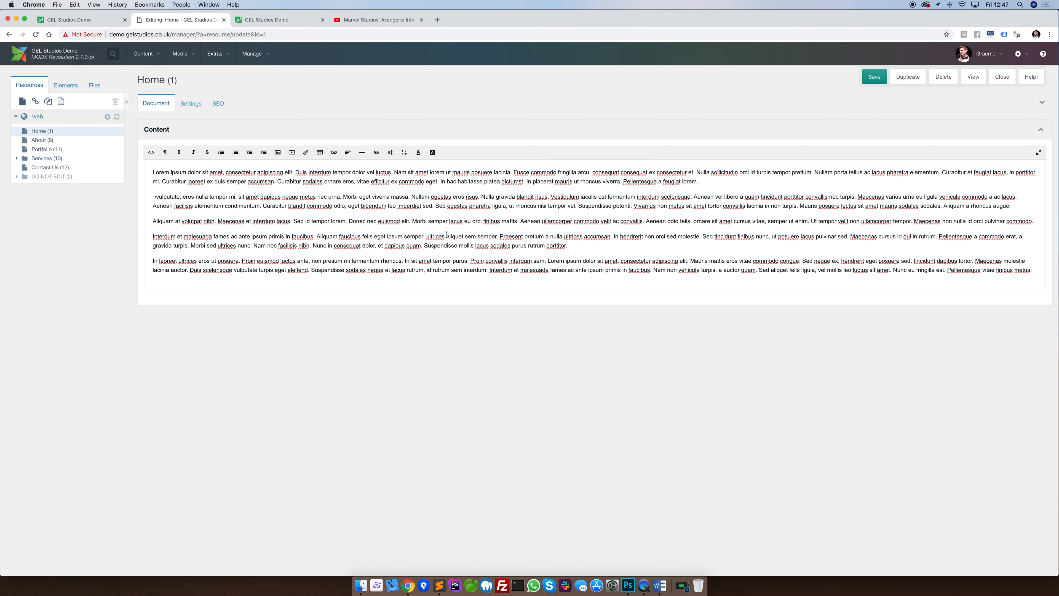
# Step: Bold "commodo eget.", parts of "Aliquam faucibus felis" and "malesuada fames ac ante ipsum" in the first, fourth and last paragraphs, and save the page
pyautogui.moveTo(399, 180); pyautogui.dragTo(442, 181)
pyautogui.click(178, 152)
pyautogui.moveTo(321, 236); pyautogui.dragTo(372, 236)
pyautogui.click(179, 152)
pyautogui.moveTo(517, 269); pyautogui.dragTo(598, 270)
pyautogui.click(182, 153)
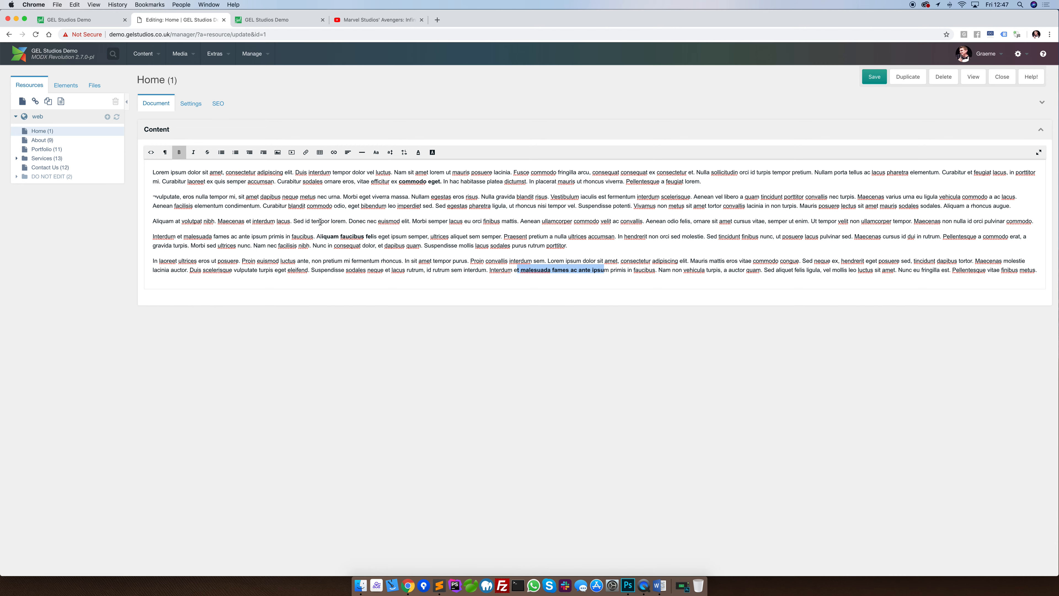
pyautogui.click(874, 77)
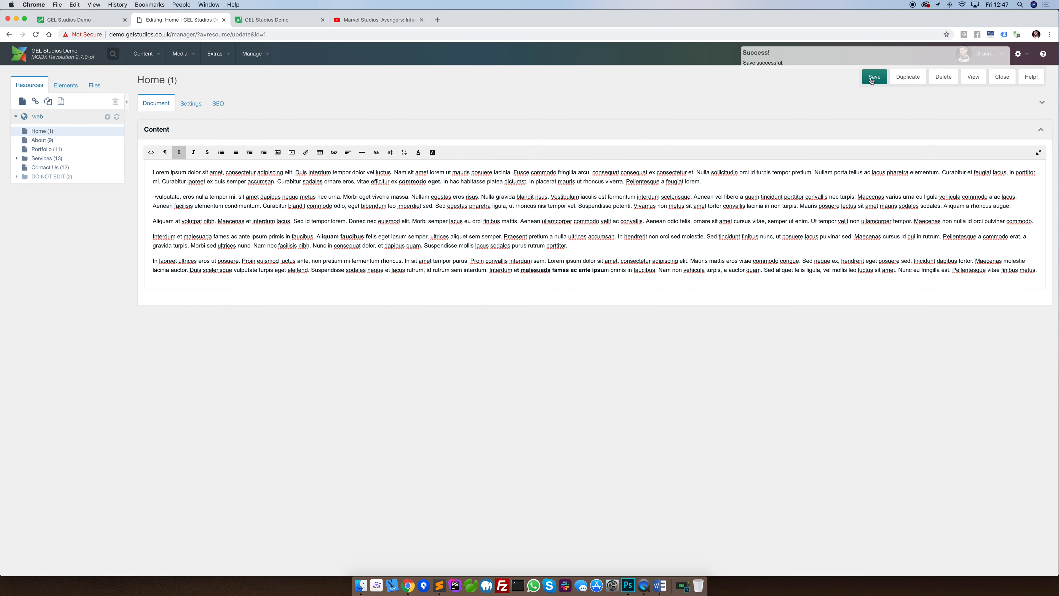